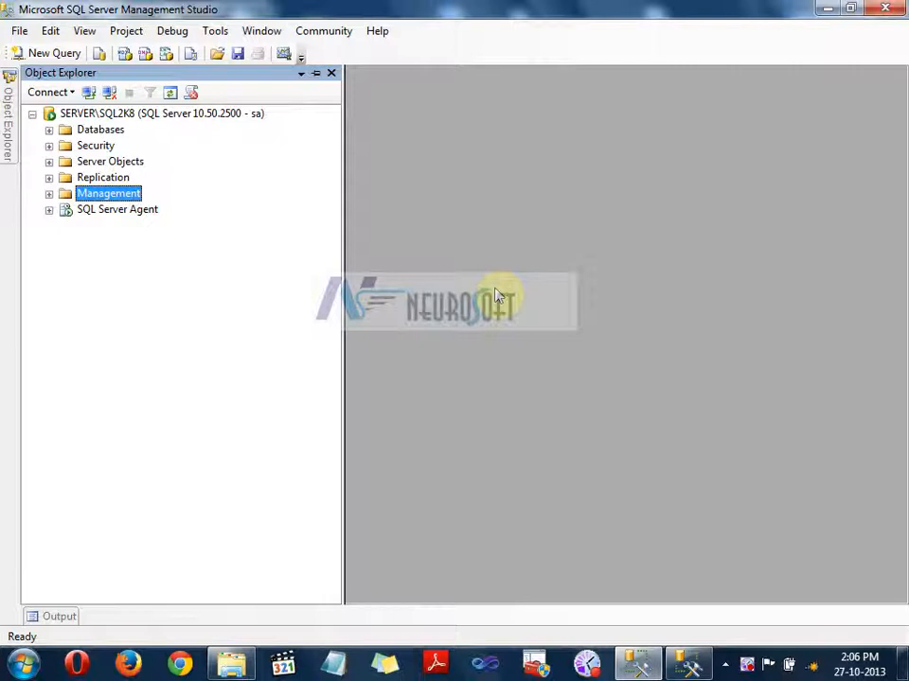
Create a maintenance plan named BackupPlanBatch6 and auto-hide the Object Explorer and Toolbox.
{"action": "left_click", "coordinate": [48, 194]}
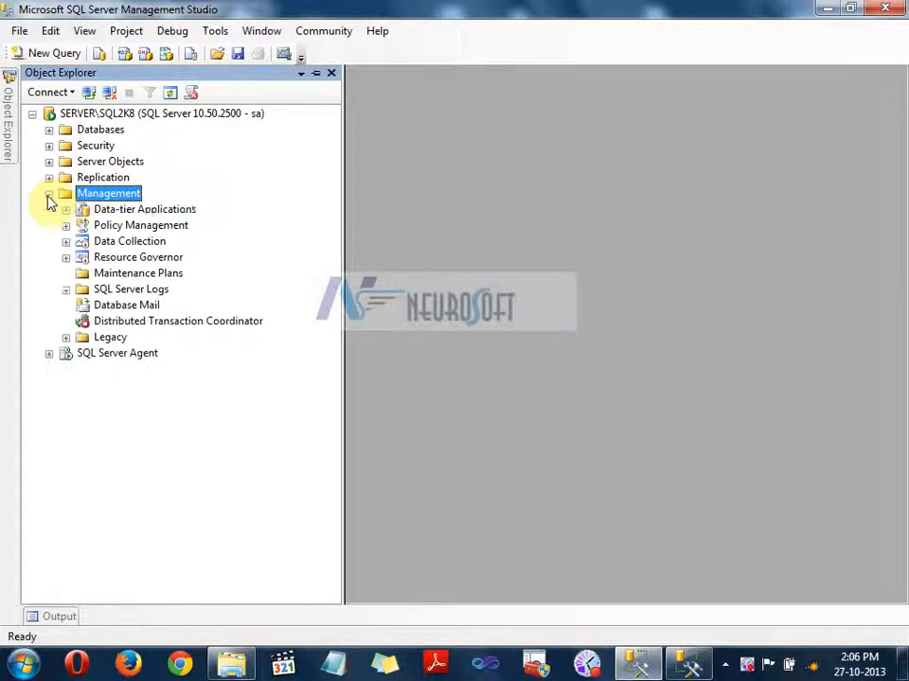
{"action": "left_click", "coordinate": [130, 275]}
{"action": "right_click", "coordinate": [129, 276]}
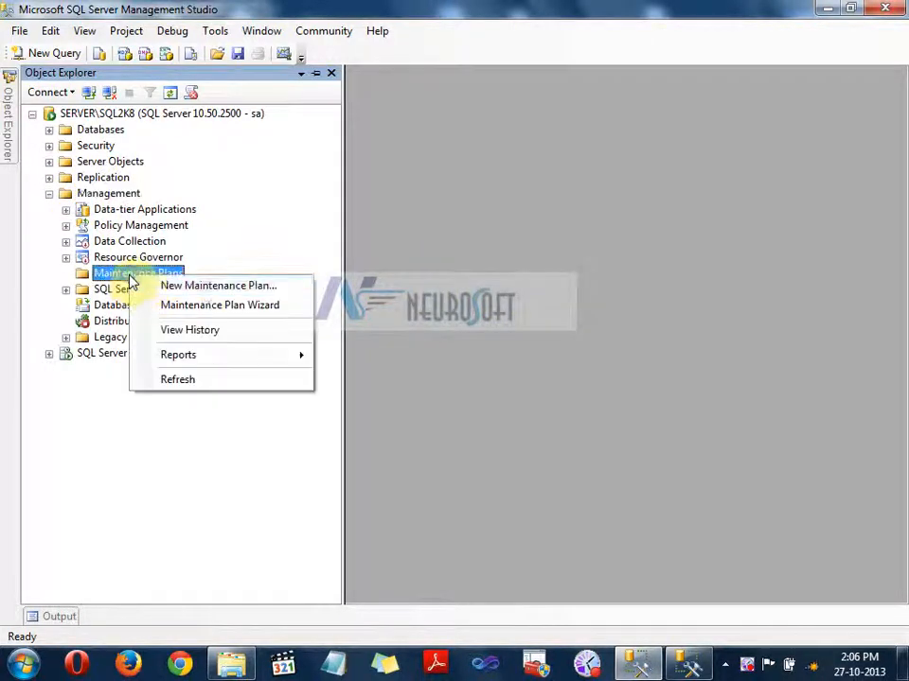
{"action": "left_click", "coordinate": [215, 286]}
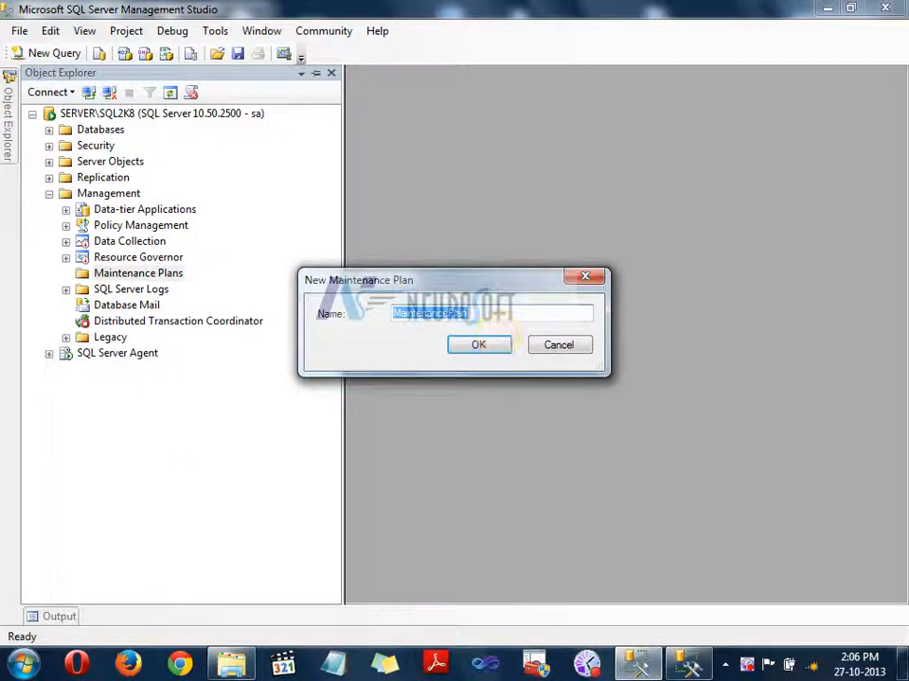
{"action": "type", "text": "BackupPlanBatch6"}
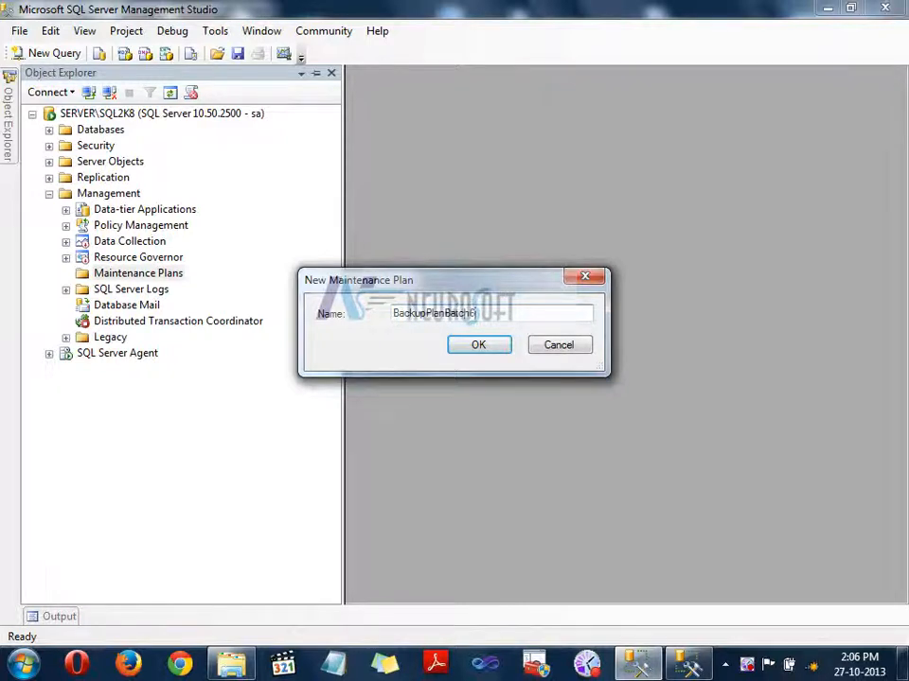
{"action": "left_click", "coordinate": [458, 342]}
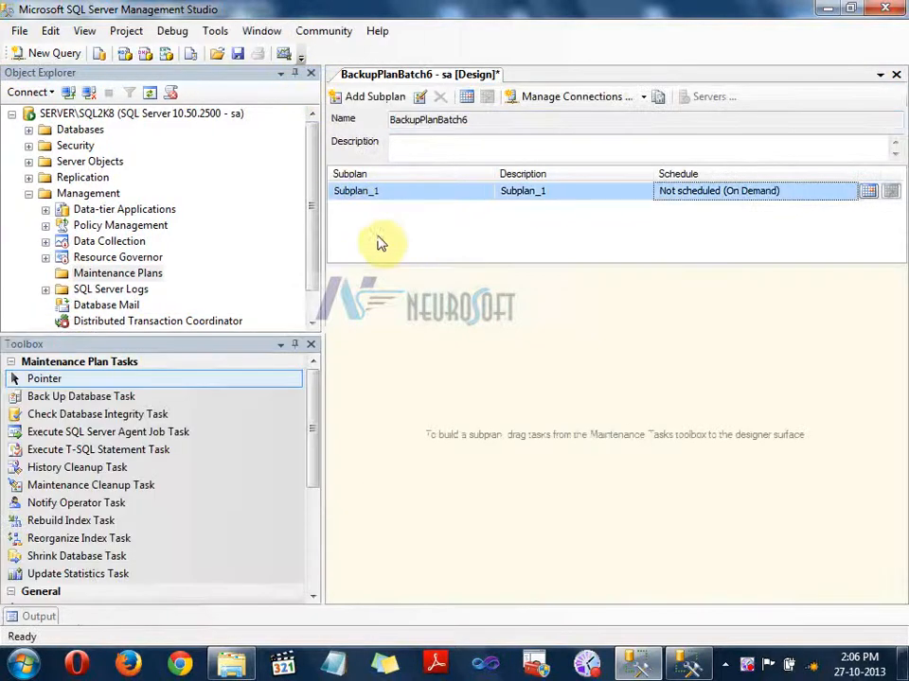
{"action": "left_click", "coordinate": [295, 74]}
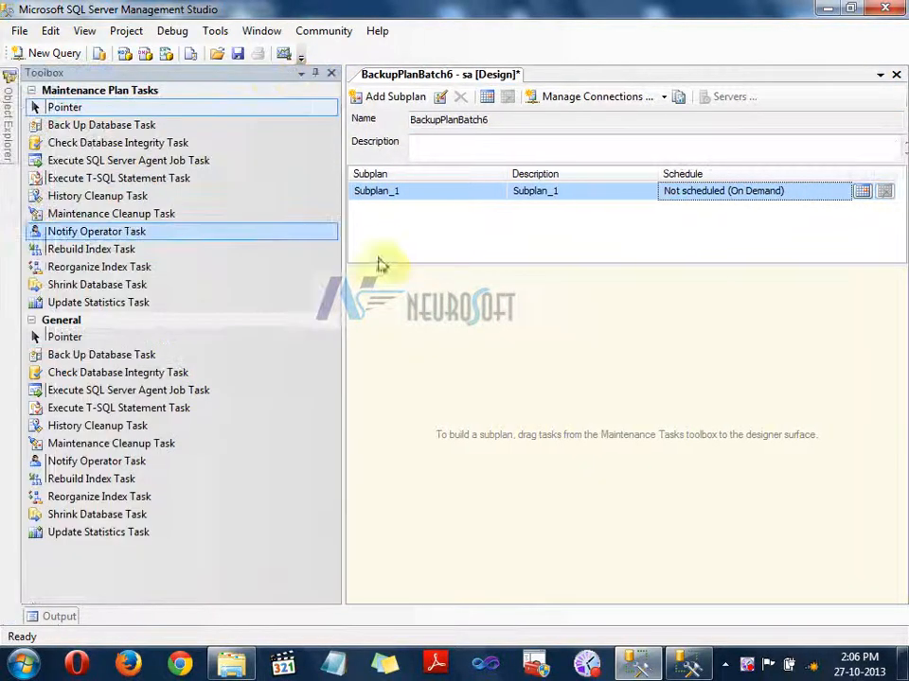
{"action": "left_click", "coordinate": [314, 74]}
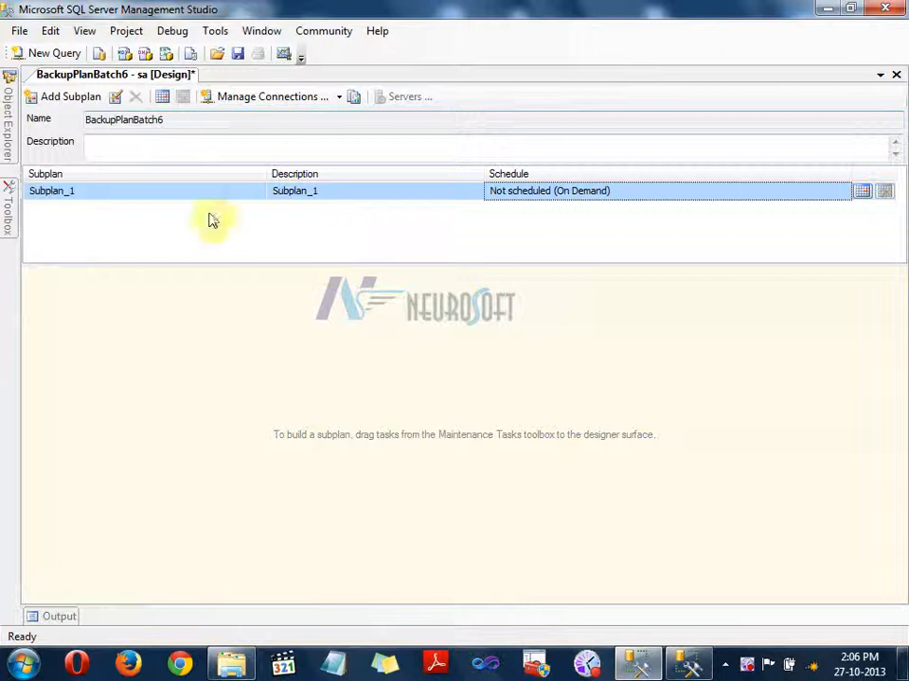
Rename the plan's subplan to BackupBatch6 and set its description to "Backup Plan for batch6 database".
{"action": "double_click", "coordinate": [245, 195]}
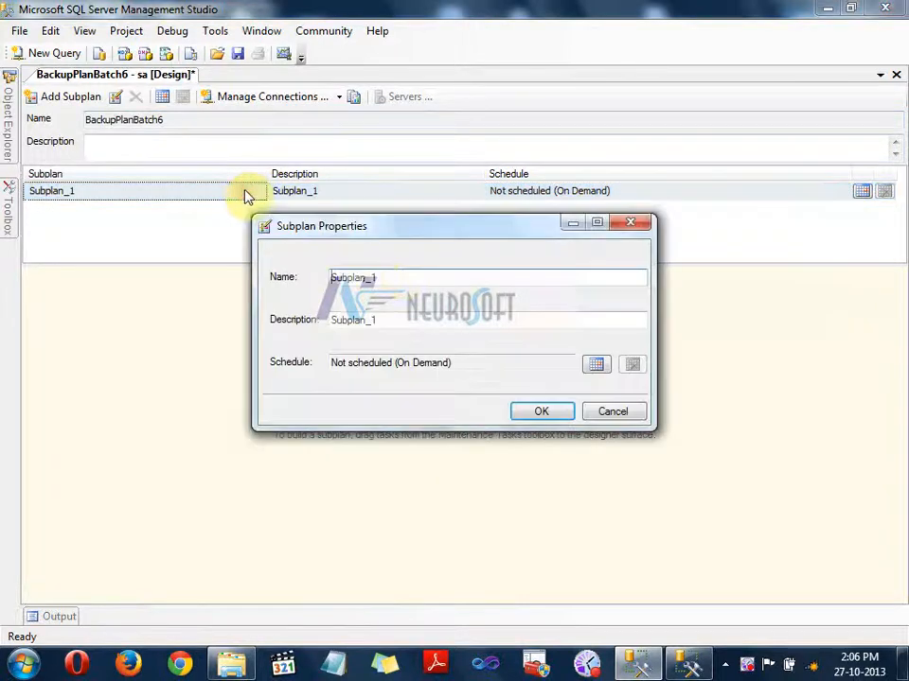
{"action": "left_click_drag", "start_coordinate": [403, 278], "coordinate": [248, 288]}
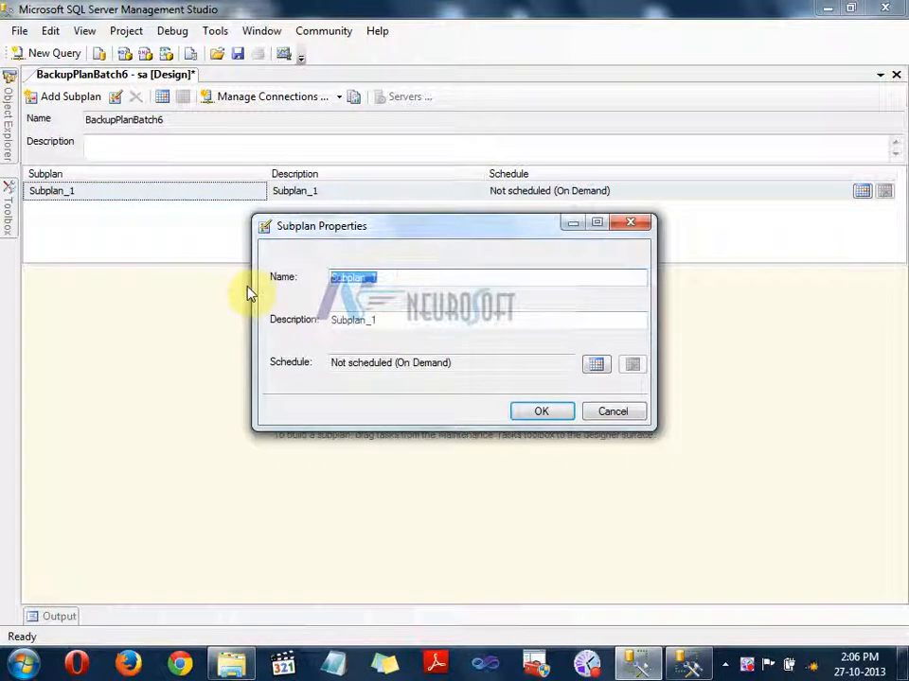
{"action": "type", "text": "BackupBatch6"}
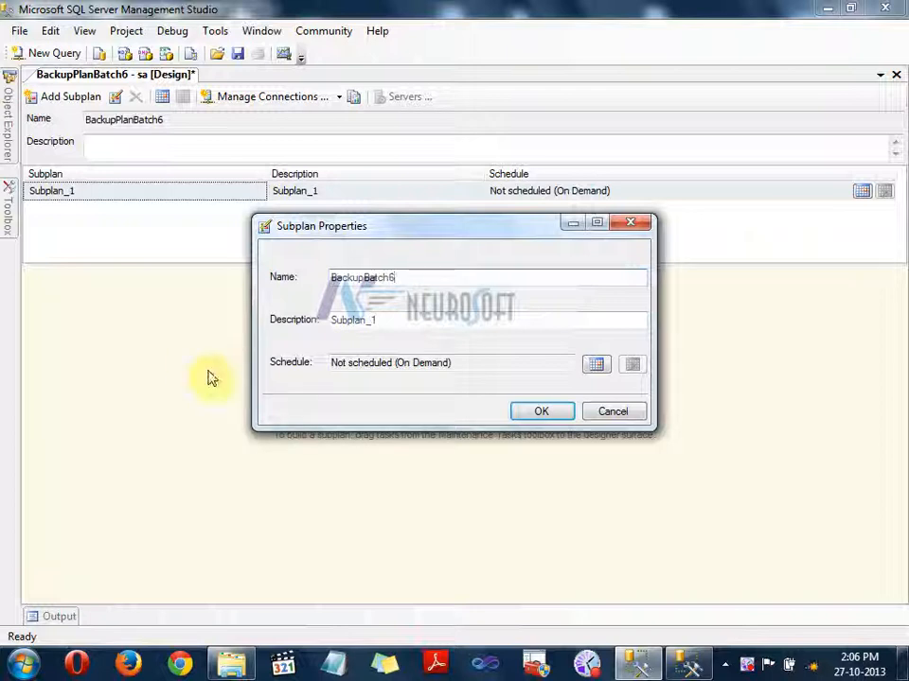
{"action": "left_click_drag", "start_coordinate": [405, 320], "coordinate": [213, 330]}
{"action": "type", "text": "Ba"}
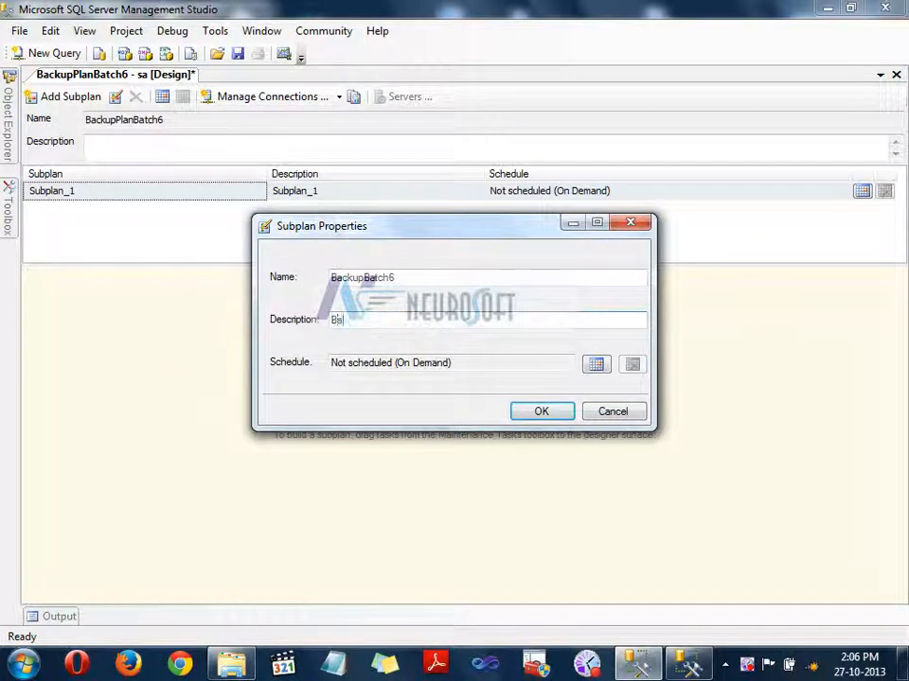
{"action": "type", "text": "ckup F"}
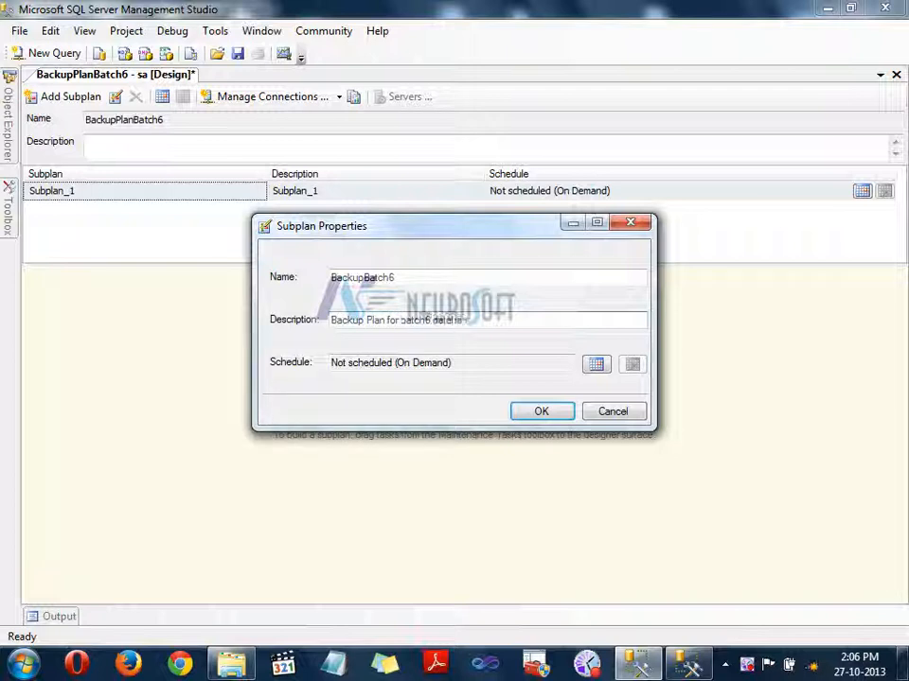
{"action": "left_click", "coordinate": [590, 366]}
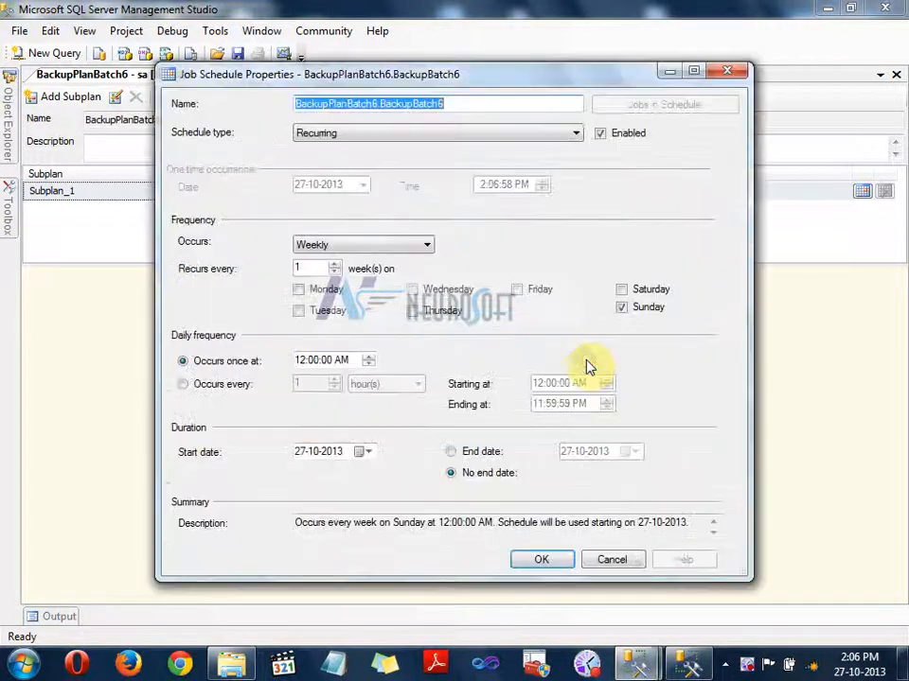
{"action": "left_click", "coordinate": [613, 560]}
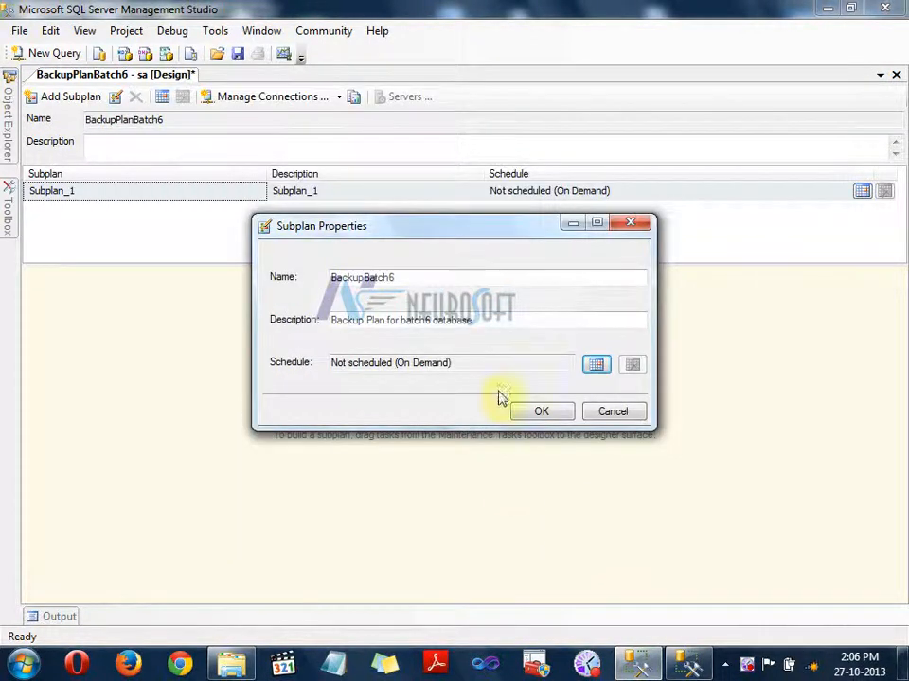
{"action": "left_click", "coordinate": [533, 410]}
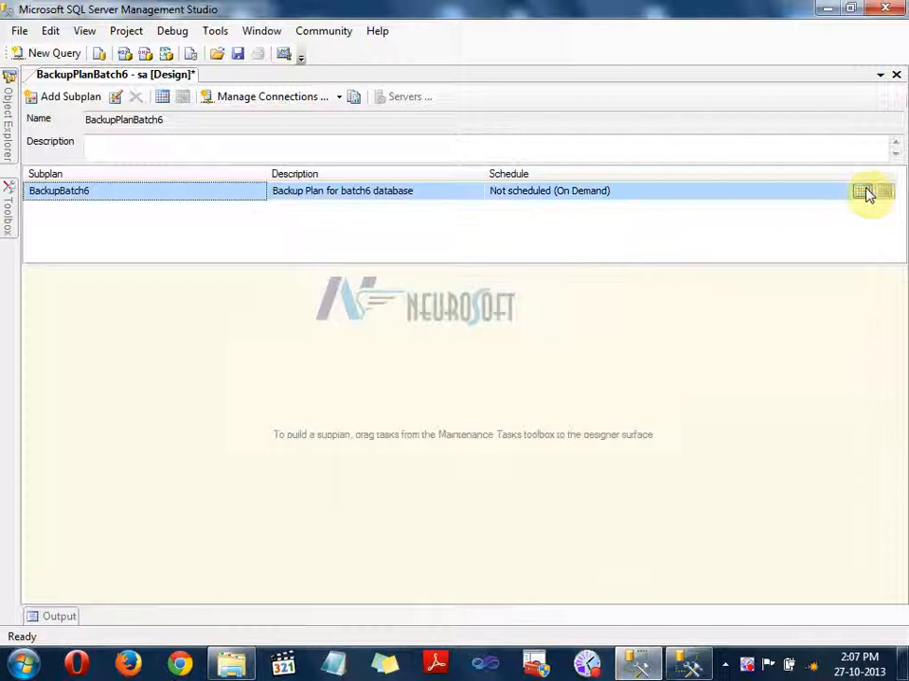
Schedule the BackupBatch6 subplan to occur daily, keeping the default schedule name and time.
{"action": "left_click", "coordinate": [862, 191]}
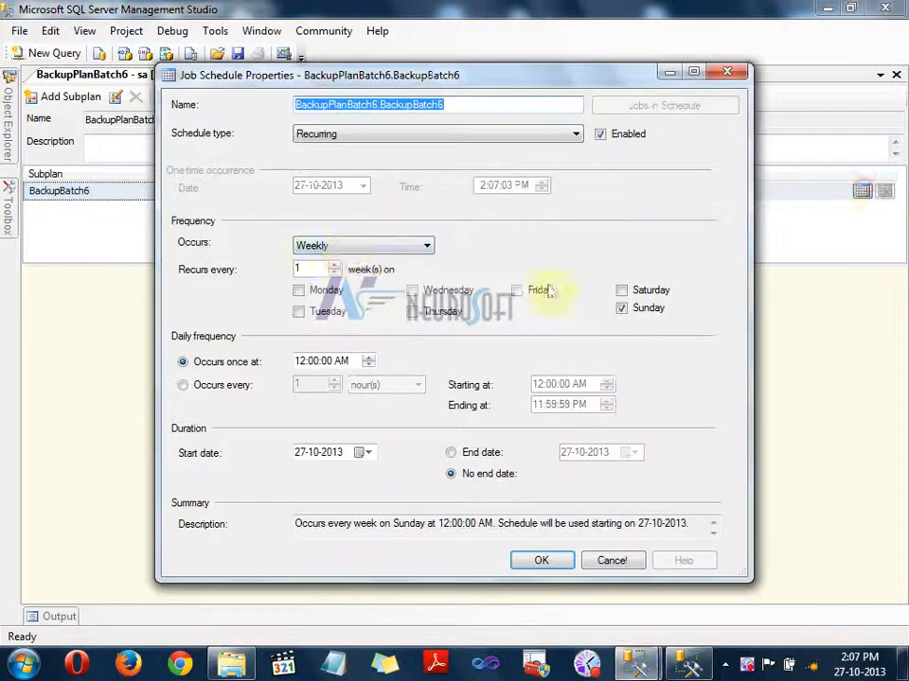
{"action": "left_click", "coordinate": [344, 247]}
{"action": "left_click", "coordinate": [331, 258]}
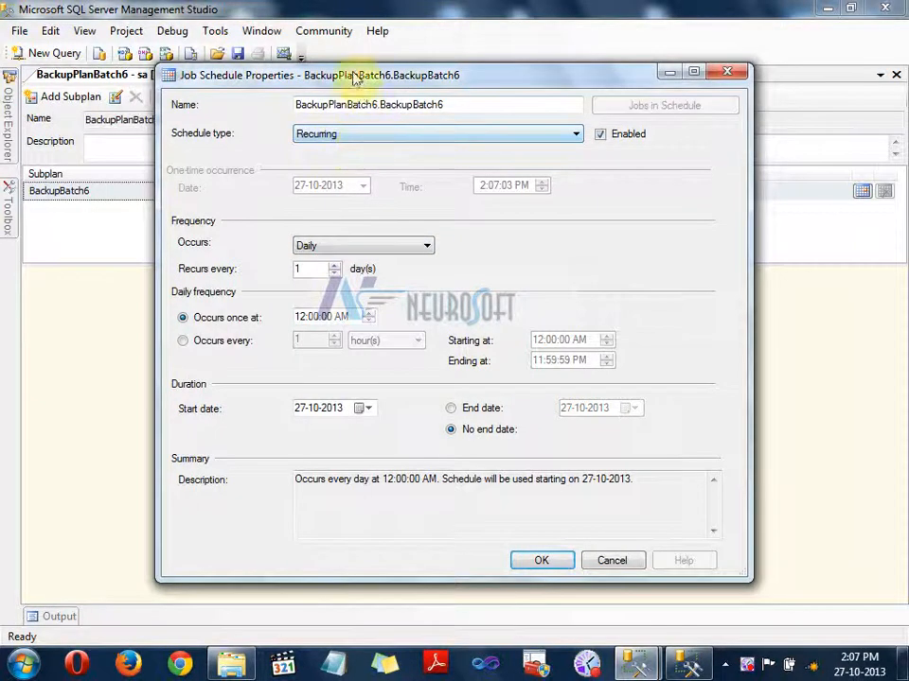
{"action": "left_click_drag", "start_coordinate": [337, 75], "coordinate": [374, 214]}
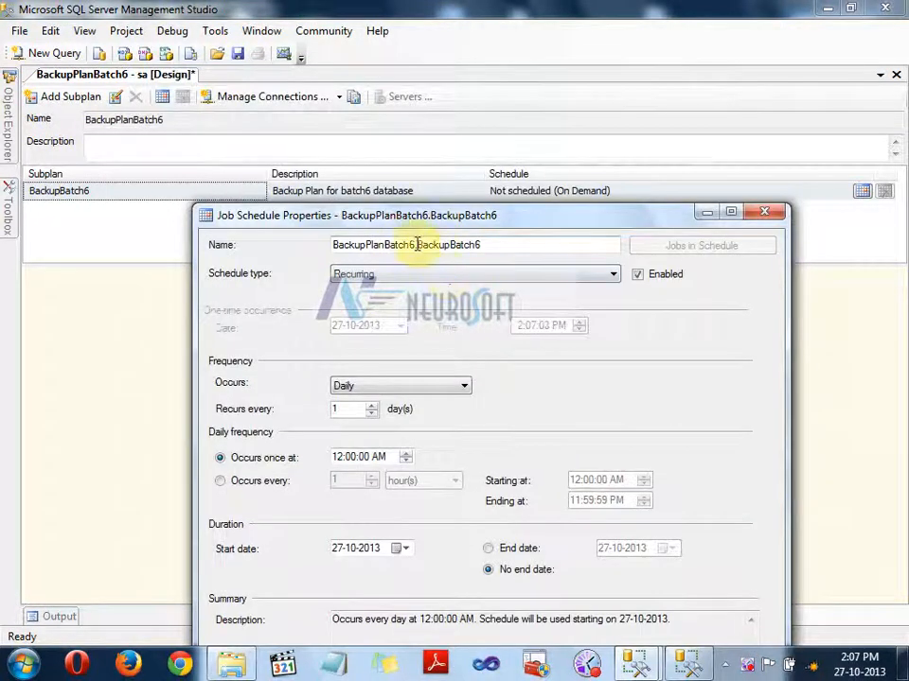
{"action": "left_click_drag", "start_coordinate": [416, 244], "coordinate": [331, 245]}
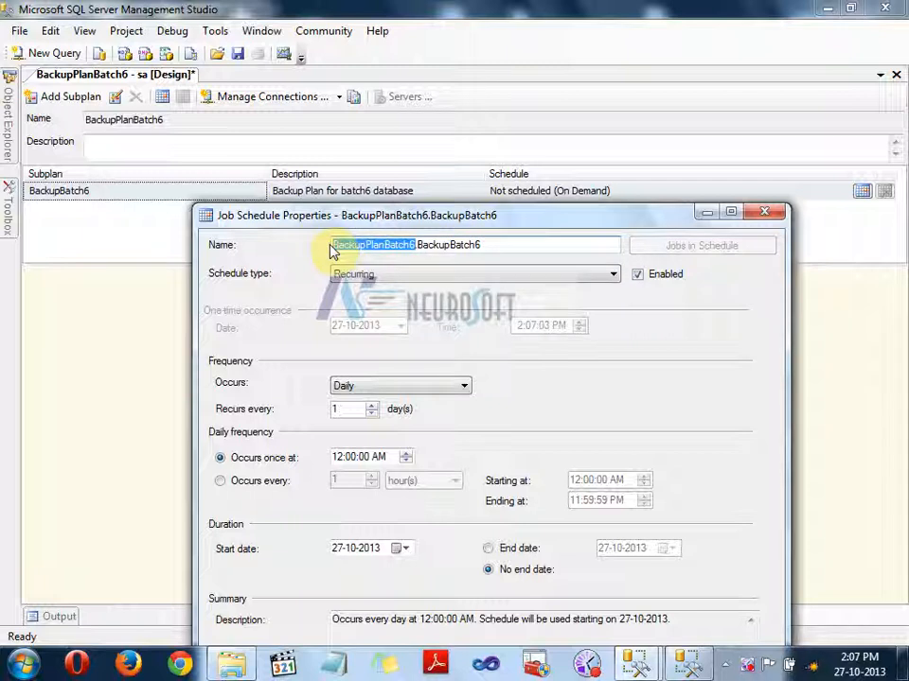
{"action": "left_click", "coordinate": [423, 246]}
{"action": "left_click_drag", "start_coordinate": [420, 245], "coordinate": [503, 247]}
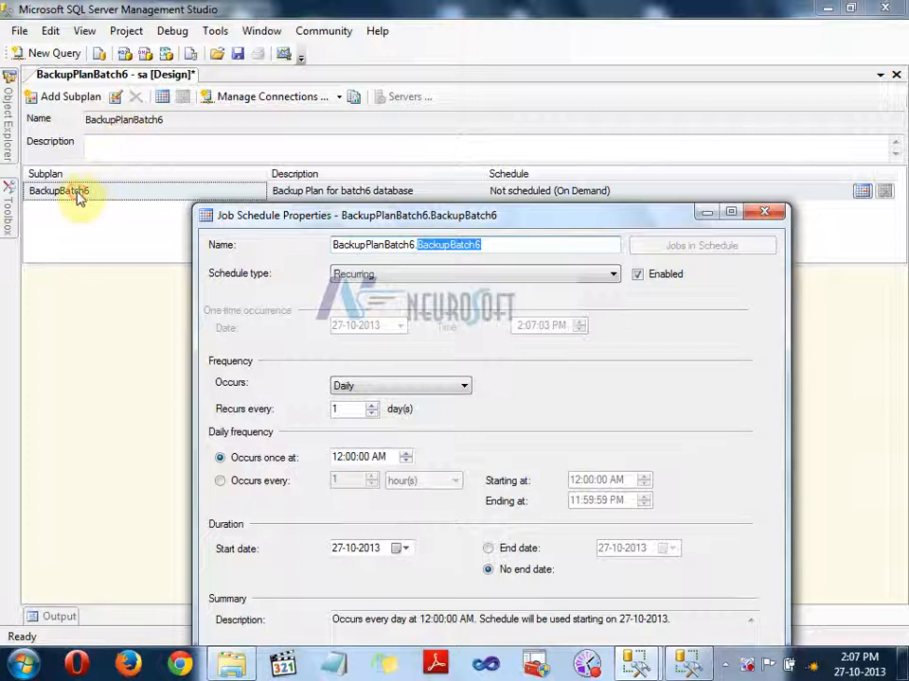
{"action": "left_click_drag", "start_coordinate": [519, 222], "coordinate": [521, 87]}
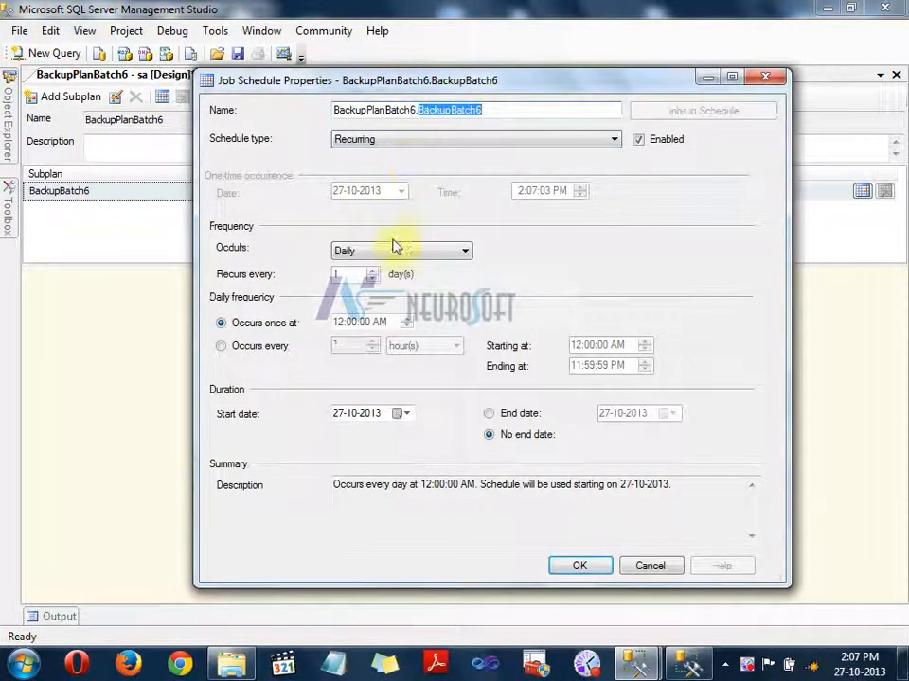
{"action": "left_click_drag", "start_coordinate": [497, 110], "coordinate": [335, 110]}
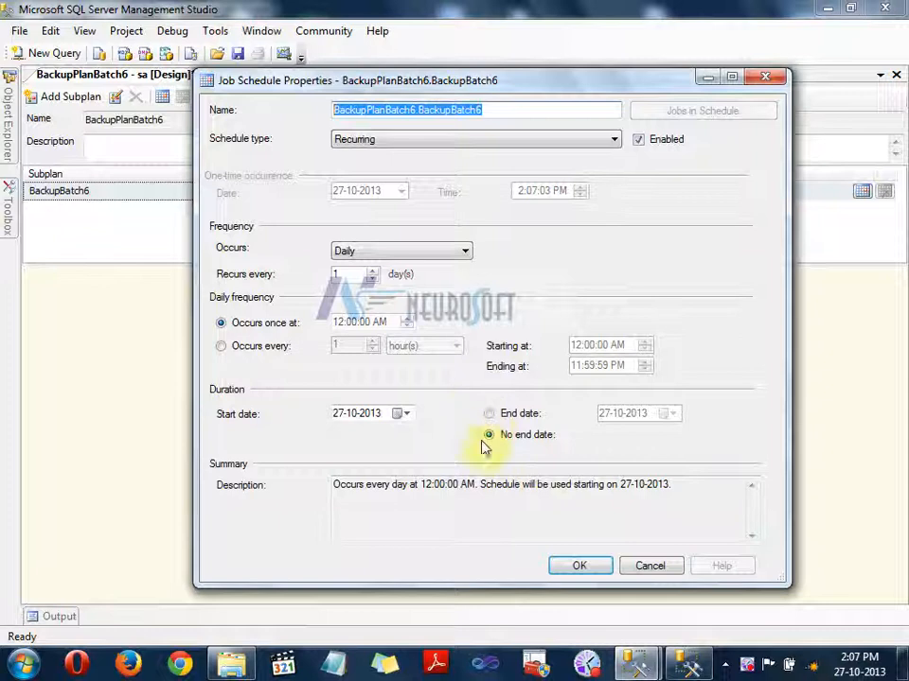
{"action": "left_click", "coordinate": [584, 566]}
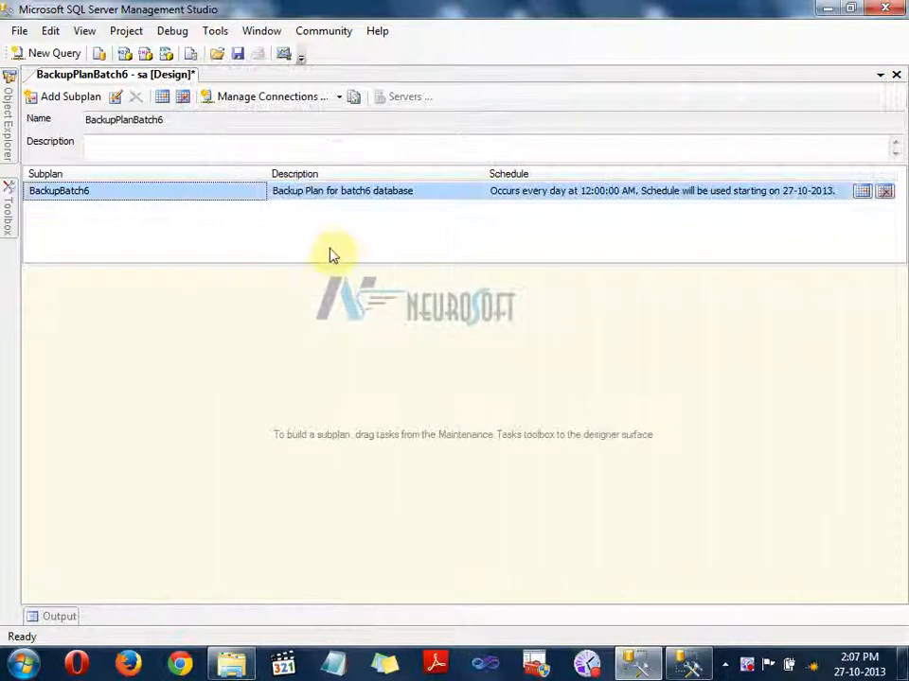
Add a Back Up Database Task to the subplan's design surface, leaving the Toolbox auto-hidden.
{"action": "mouse_move", "coordinate": [9, 211]}
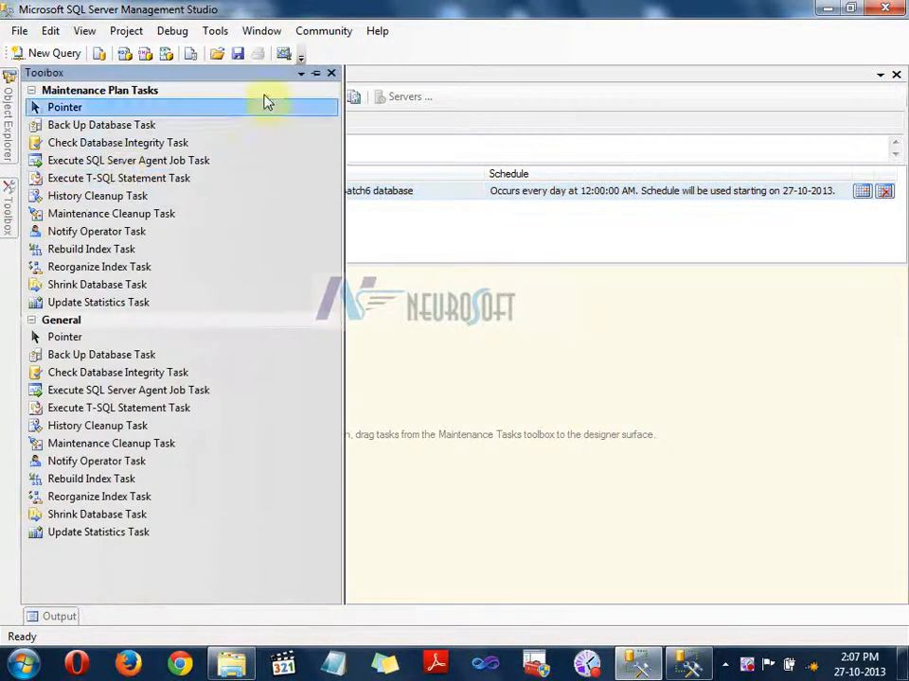
{"action": "left_click", "coordinate": [316, 74]}
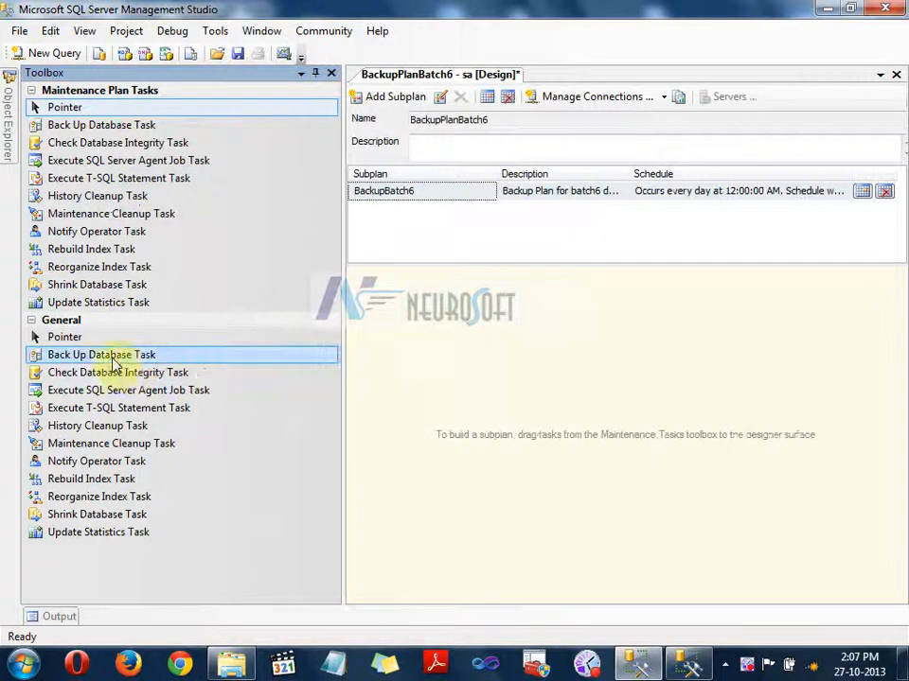
{"action": "left_click_drag", "start_coordinate": [117, 357], "coordinate": [435, 353]}
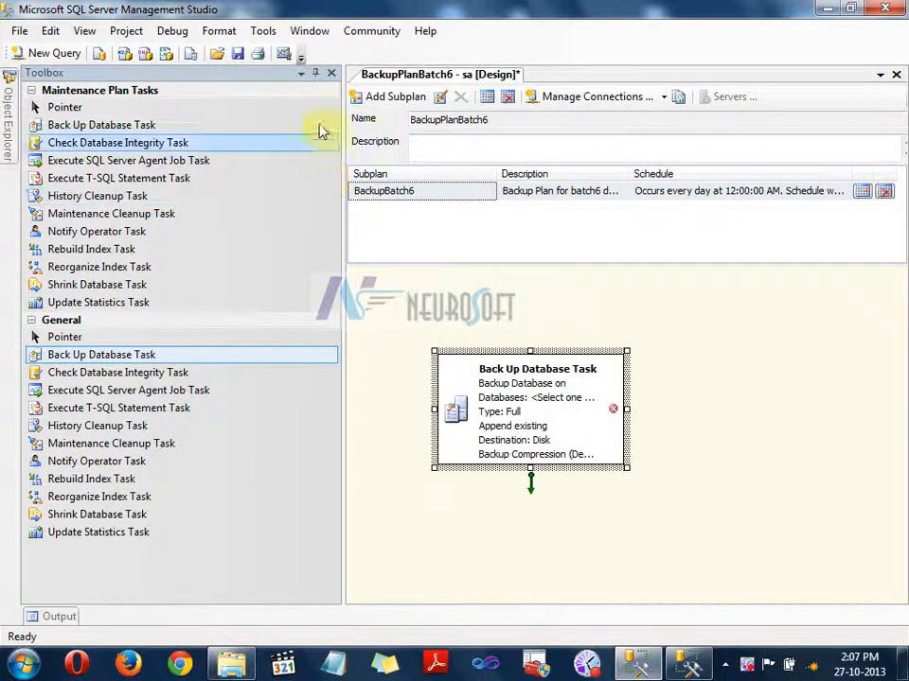
{"action": "left_click", "coordinate": [315, 73]}
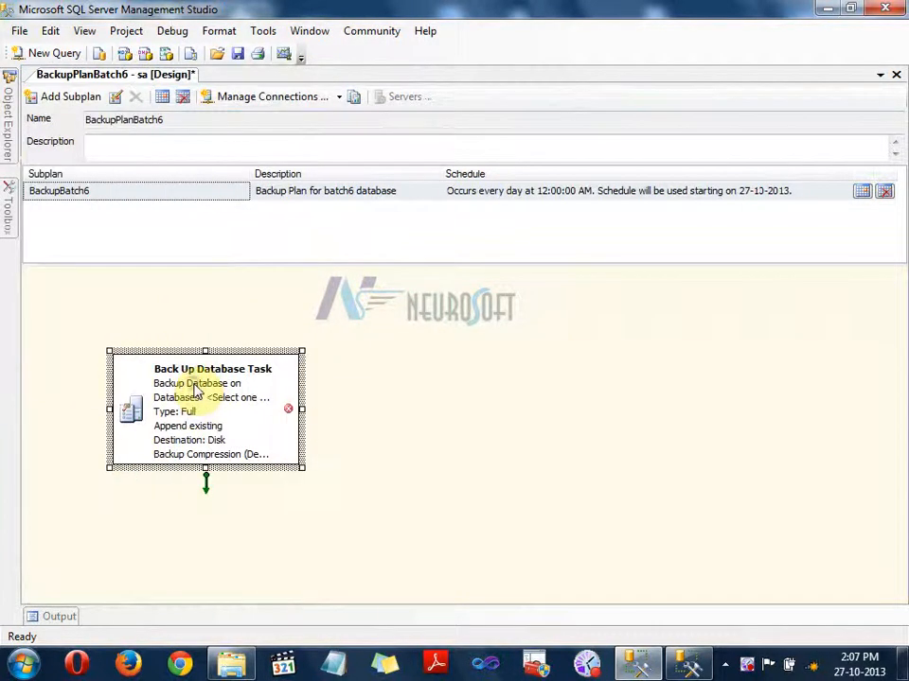
Widen the Back Up Database Task box on the design surface to fit its full text.
{"action": "right_click", "coordinate": [195, 390]}
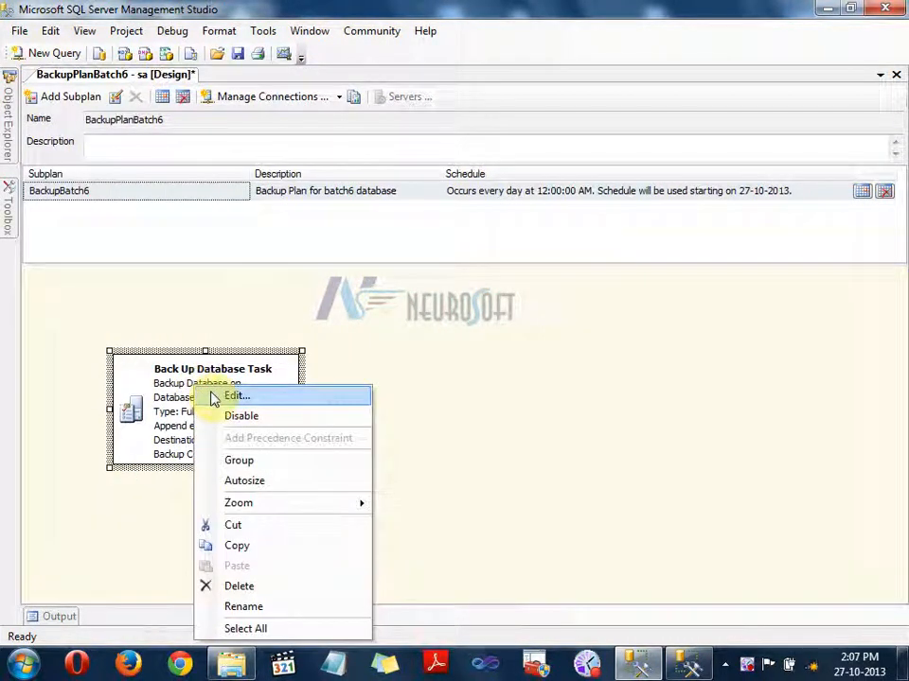
{"action": "left_click", "coordinate": [455, 343]}
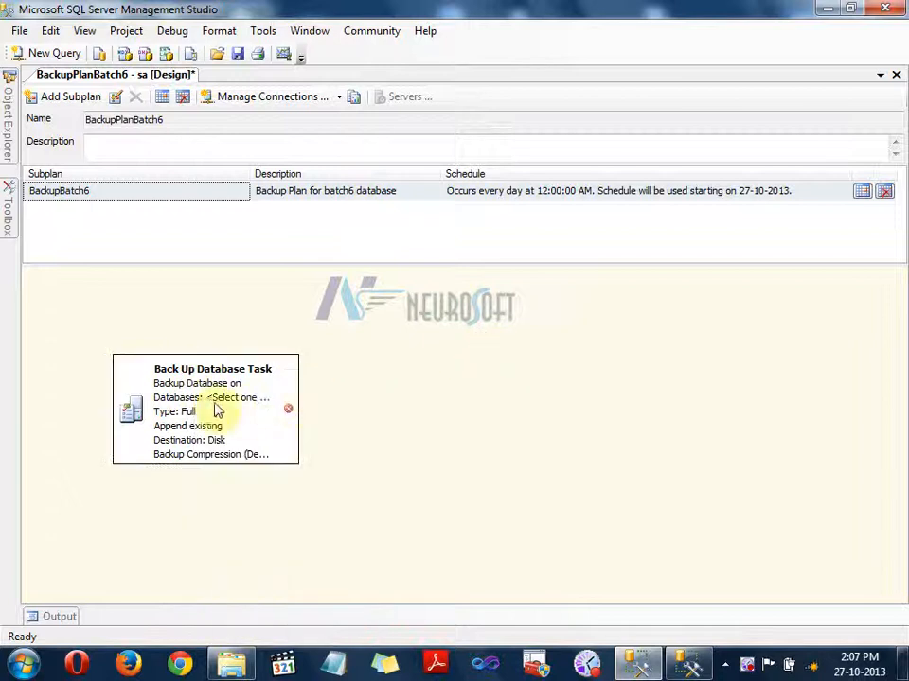
{"action": "left_click", "coordinate": [233, 405]}
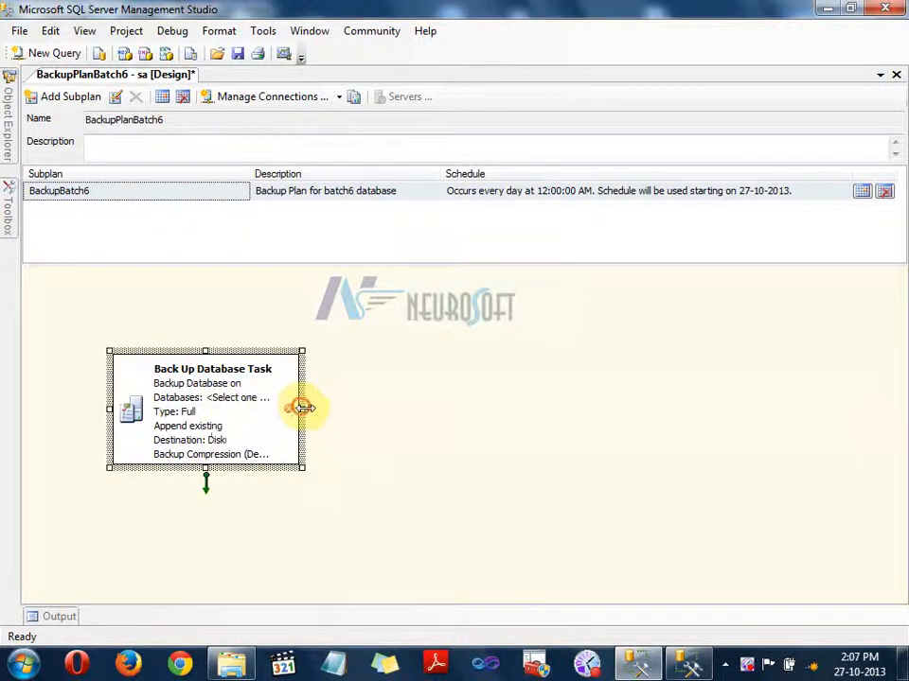
{"action": "left_click_drag", "start_coordinate": [301, 407], "coordinate": [456, 408]}
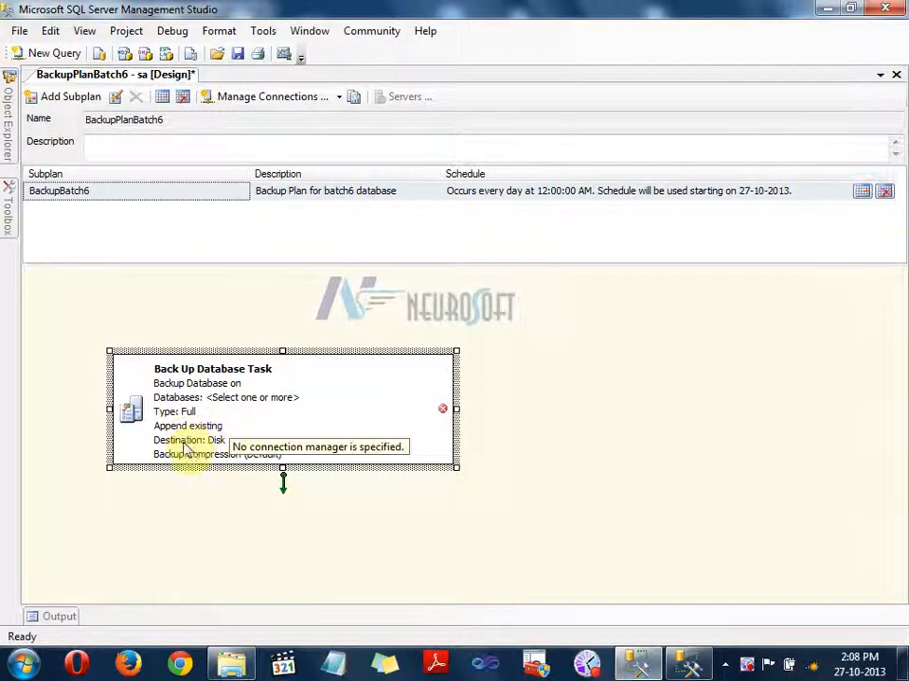
Open the Back Up Database Task for editing and view the new connection form without creating a connection.
{"action": "right_click", "coordinate": [301, 391]}
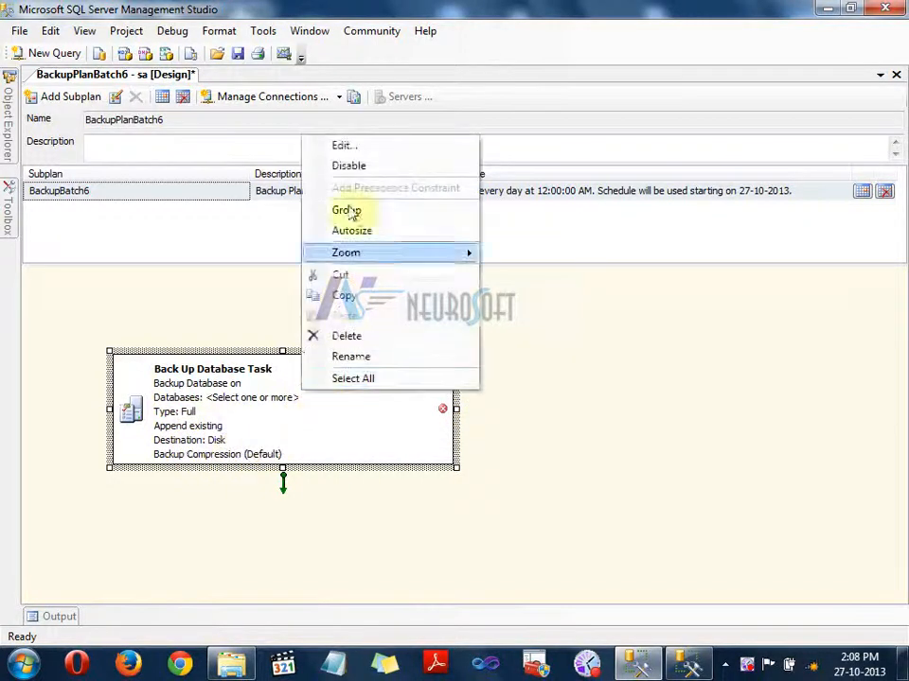
{"action": "left_click", "coordinate": [352, 147]}
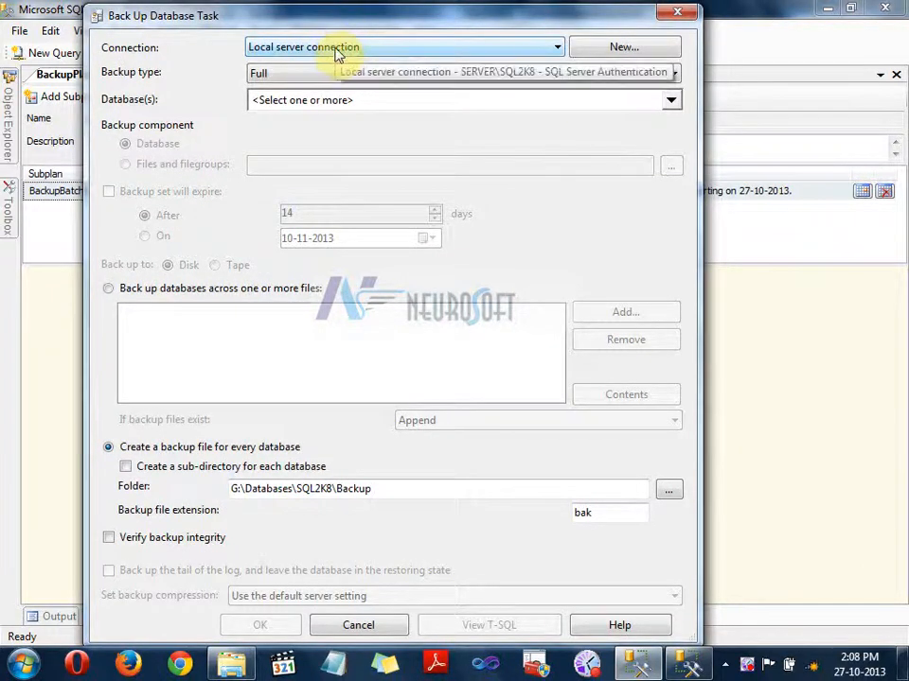
{"action": "left_click", "coordinate": [638, 49]}
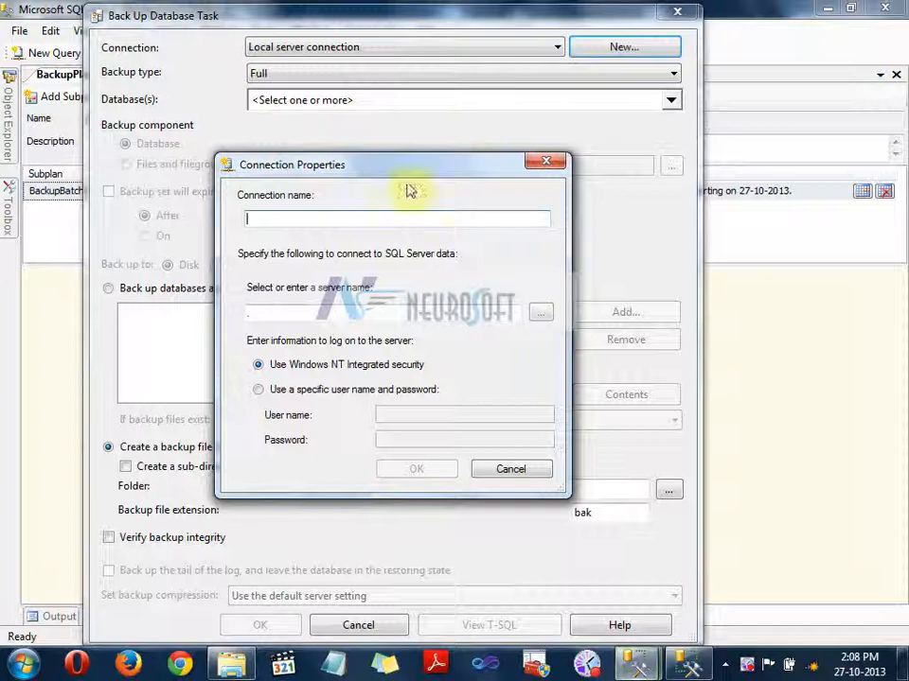
{"action": "left_click", "coordinate": [510, 470]}
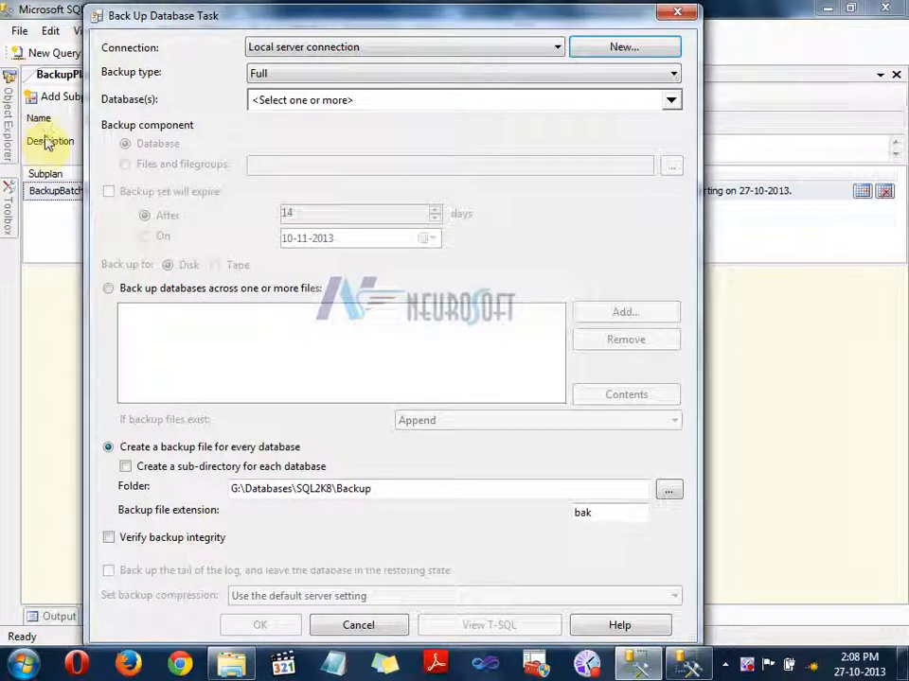
Examine the backup types and selectable databases offered by the Back Up Database Task, closing it without changes.
{"action": "left_click", "coordinate": [385, 74]}
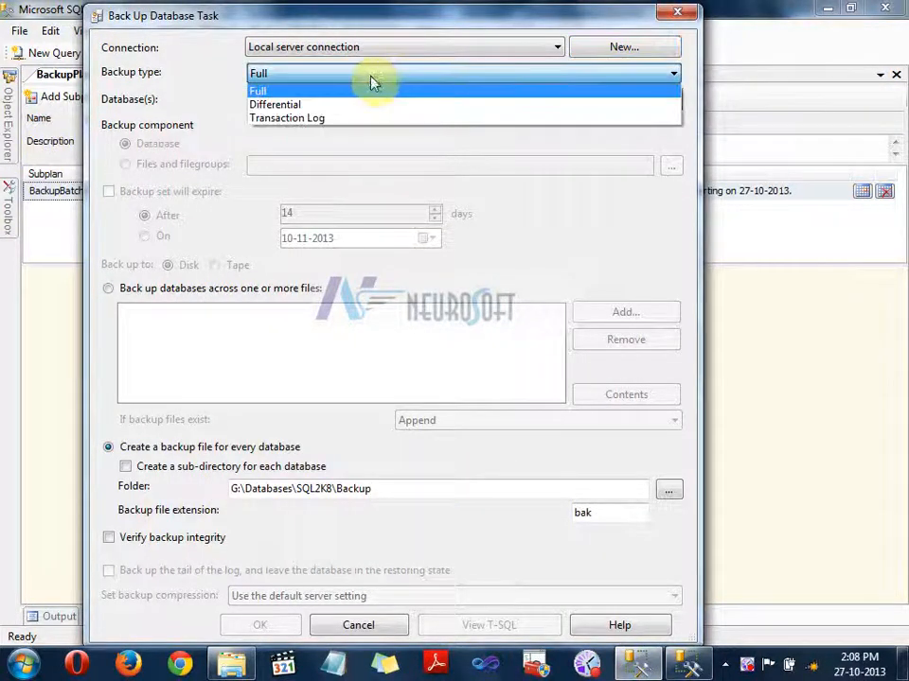
{"action": "left_click", "coordinate": [281, 92]}
{"action": "left_click", "coordinate": [288, 100]}
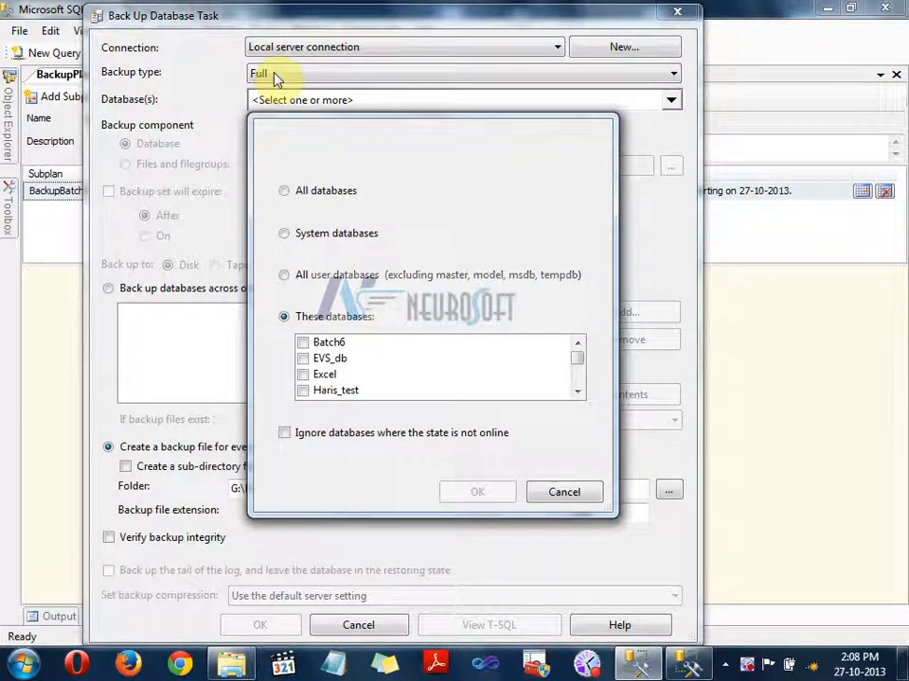
{"action": "mouse_move", "coordinate": [575, 360]}
{"action": "left_mouse_down"}
{"action": "mouse_move", "coordinate": [580, 385]}
{"action": "mouse_move", "coordinate": [573, 355]}
{"action": "left_mouse_up"}
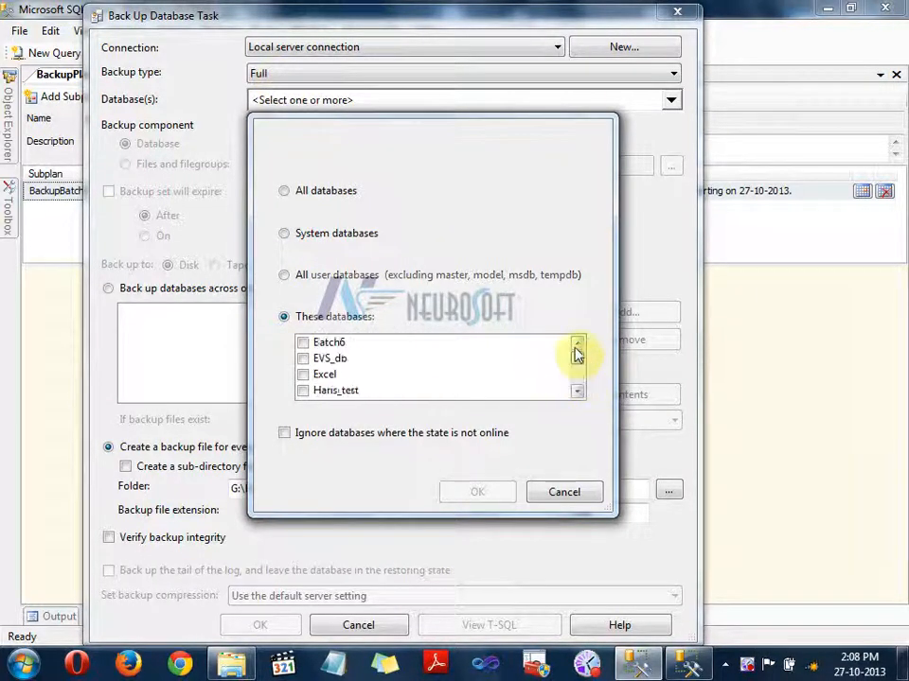
{"action": "left_click", "coordinate": [562, 493]}
{"action": "left_click", "coordinate": [383, 626]}
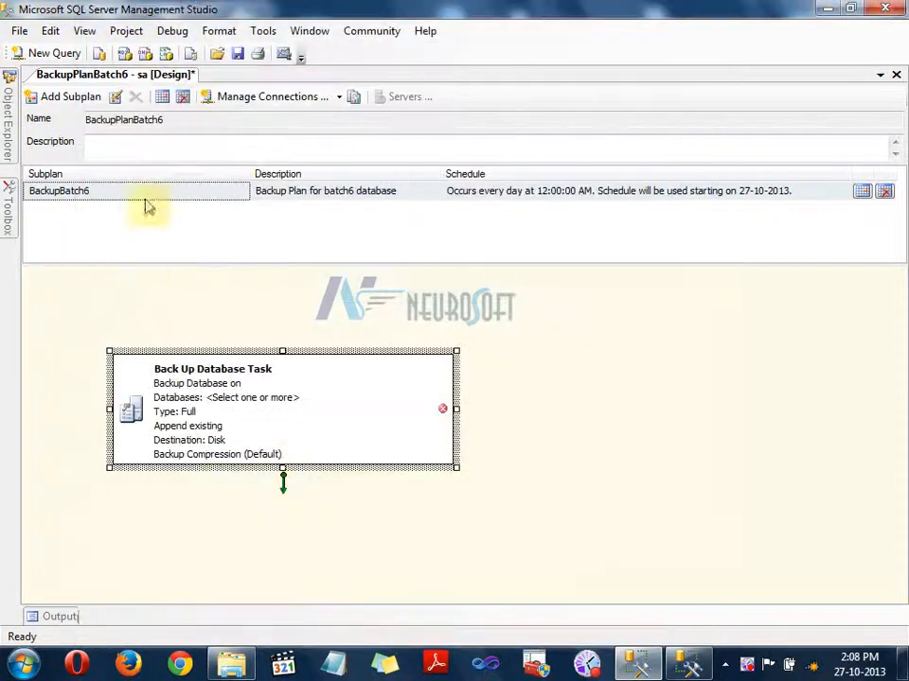
Set the Batch6 database's recovery model to Simple in its database properties.
{"action": "left_click", "coordinate": [6, 116]}
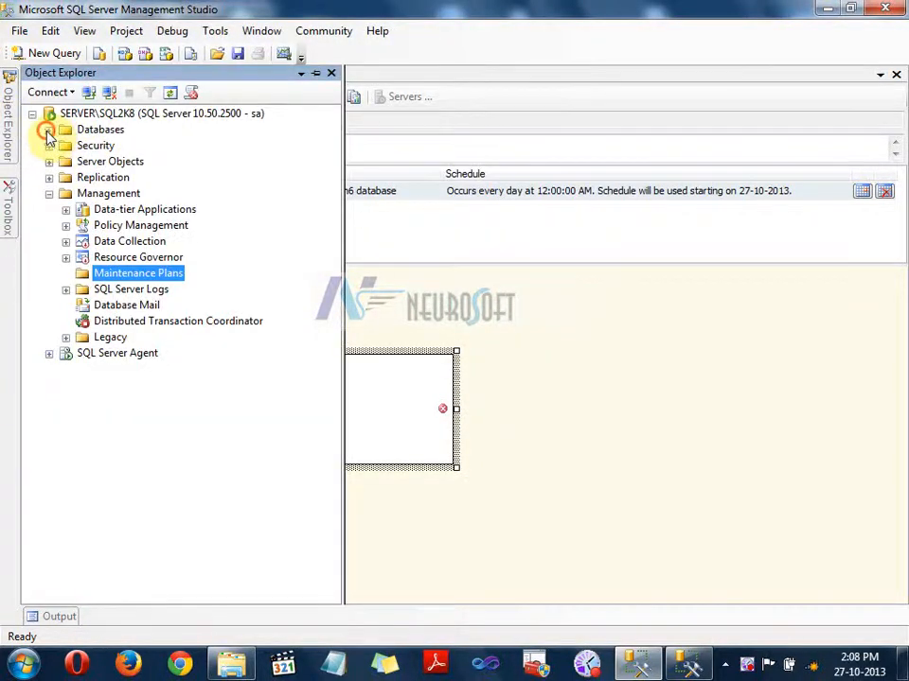
{"action": "left_click", "coordinate": [50, 129]}
{"action": "right_click", "coordinate": [104, 180]}
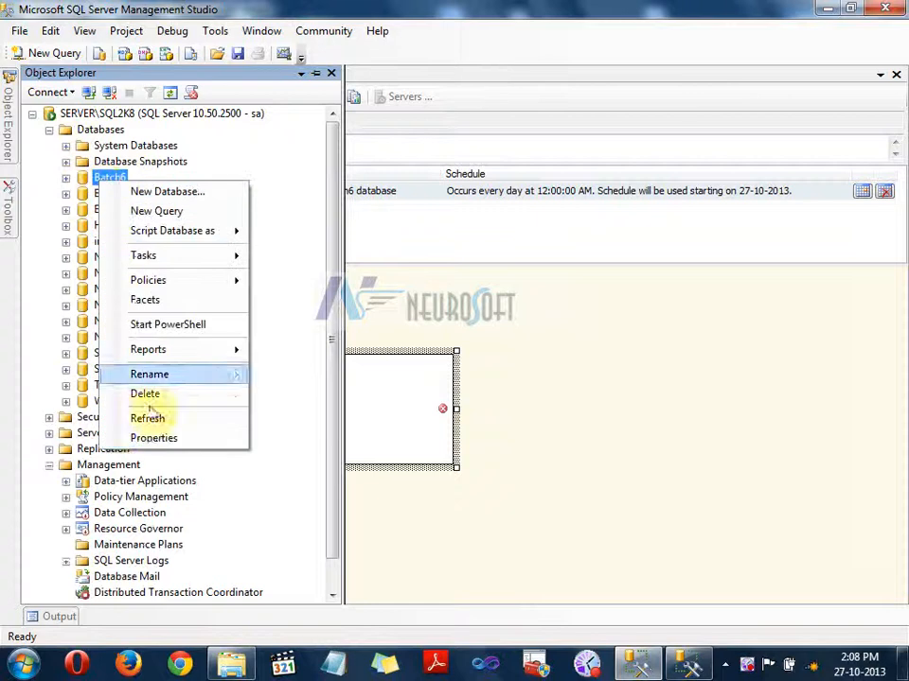
{"action": "left_click", "coordinate": [154, 438]}
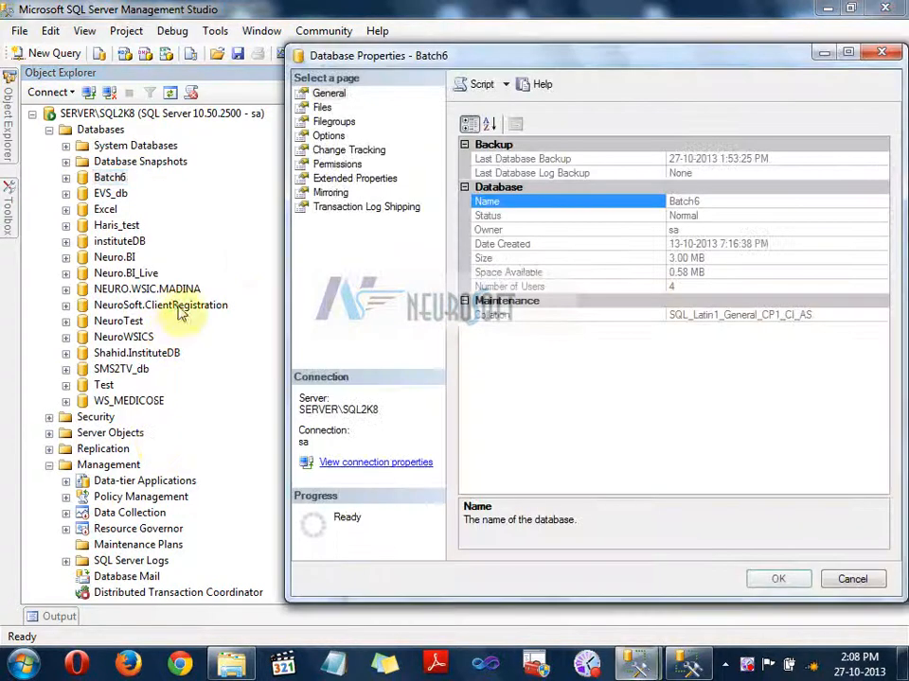
{"action": "left_click", "coordinate": [327, 135]}
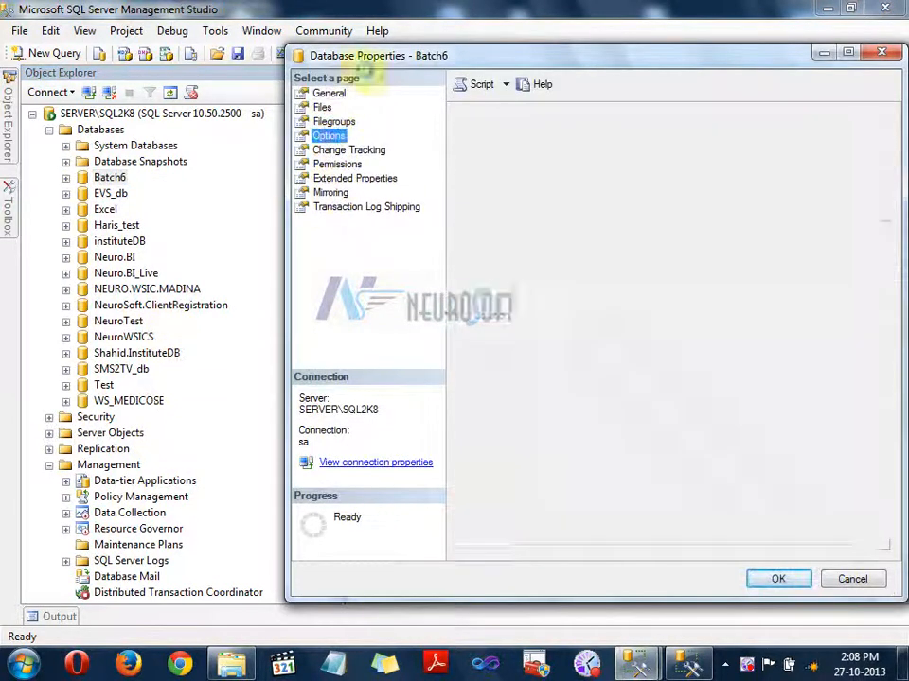
{"action": "left_click_drag", "start_coordinate": [374, 61], "coordinate": [161, 58]}
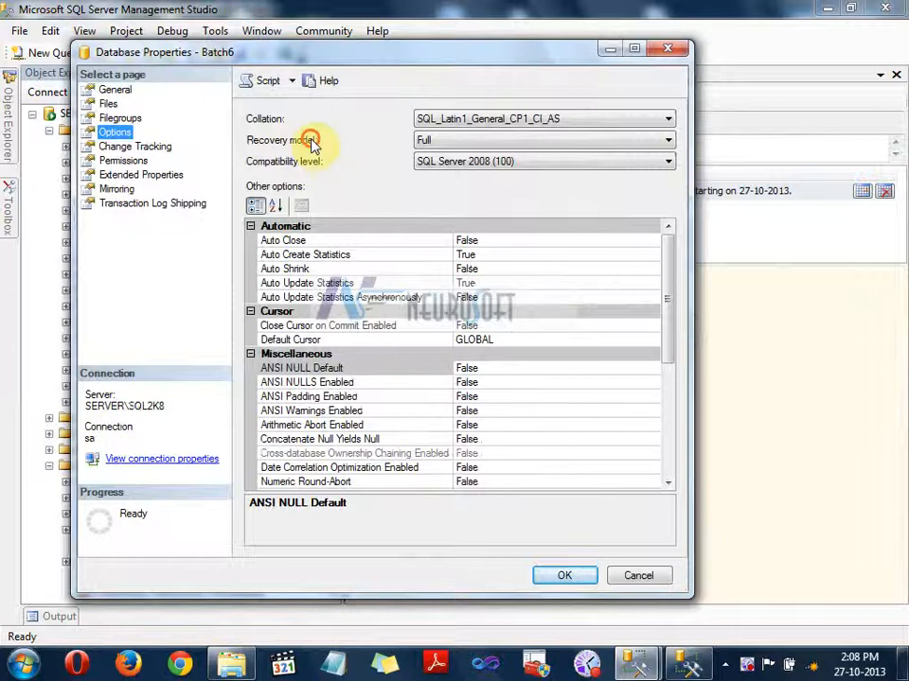
{"action": "left_click", "coordinate": [426, 140]}
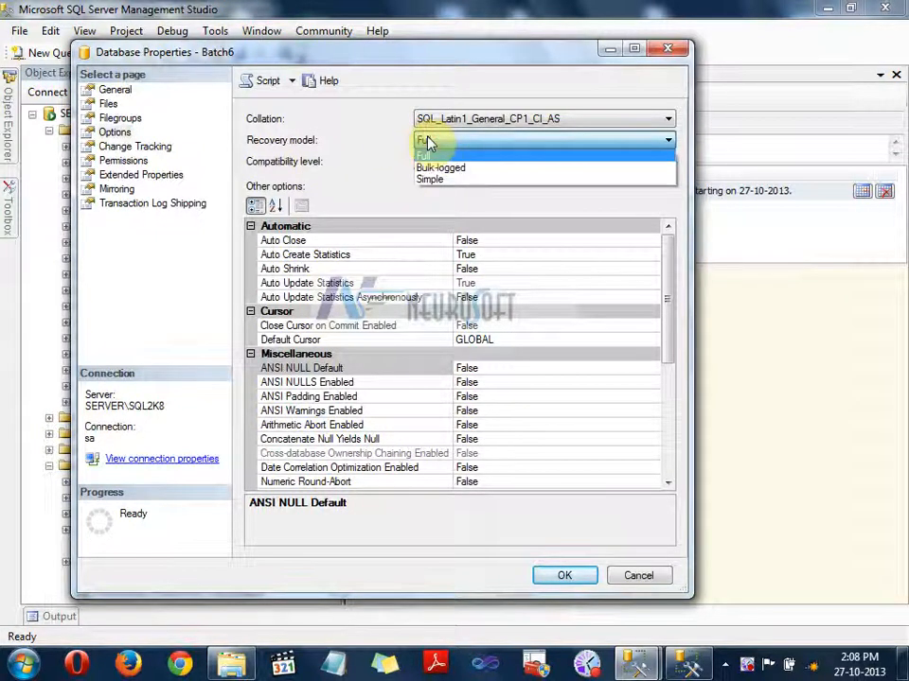
{"action": "left_click", "coordinate": [429, 179]}
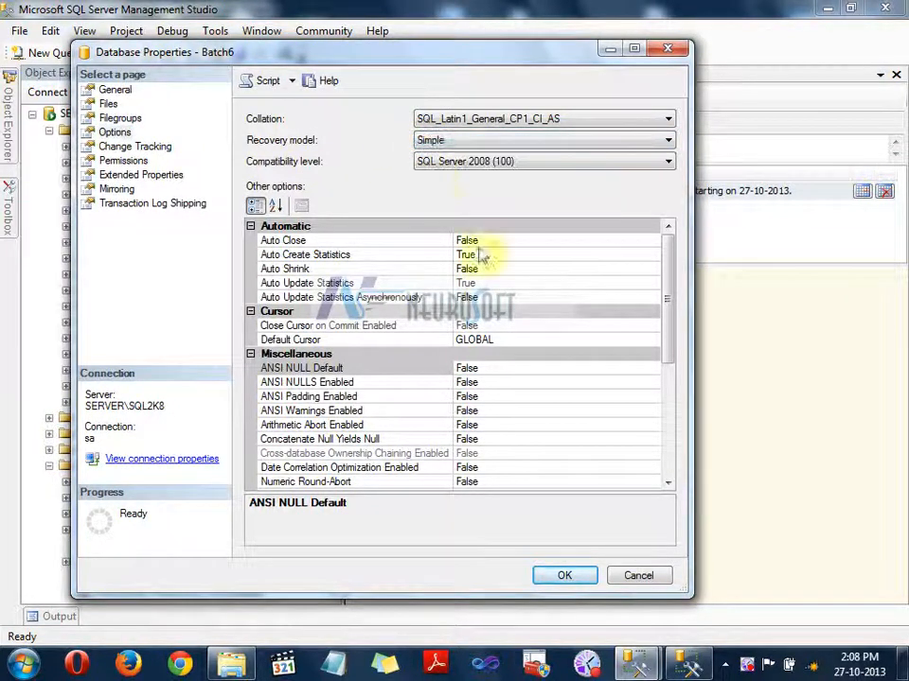
{"action": "left_click", "coordinate": [559, 576]}
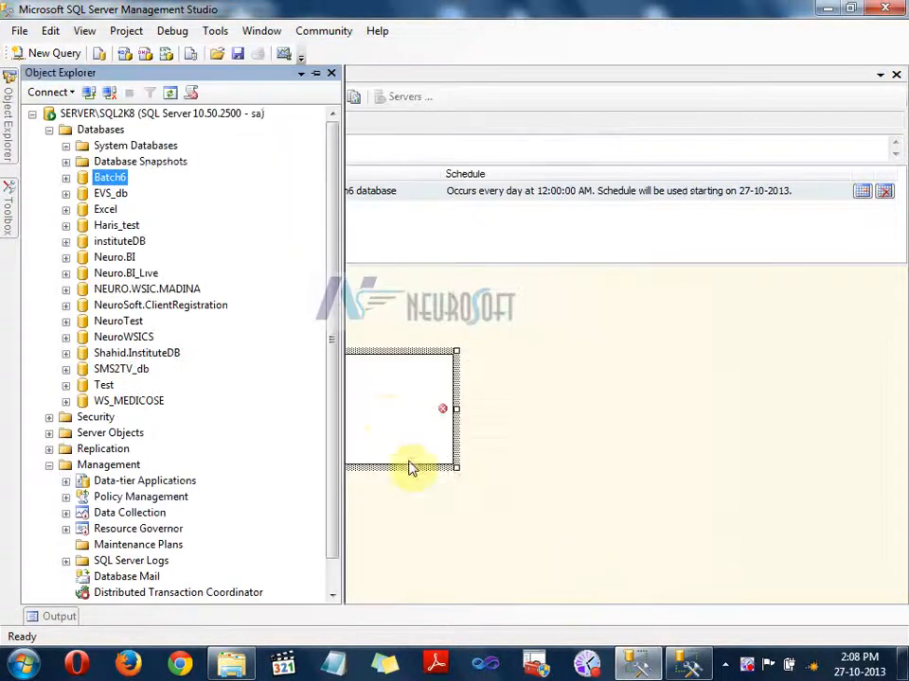
{"action": "right_click", "coordinate": [386, 395]}
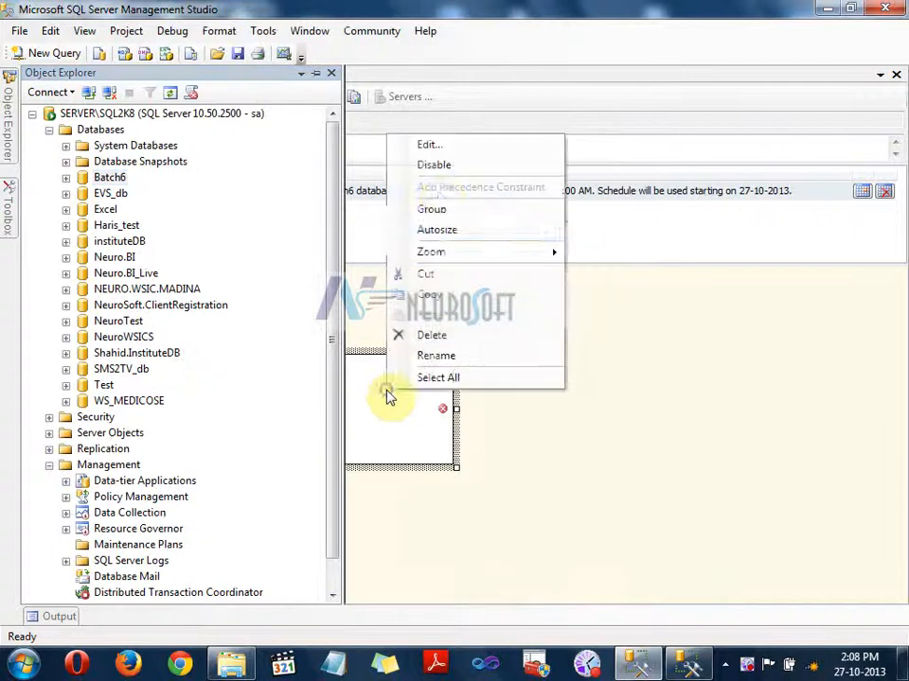
{"action": "left_click", "coordinate": [428, 145]}
{"action": "left_click", "coordinate": [373, 73]}
{"action": "left_click", "coordinate": [373, 72]}
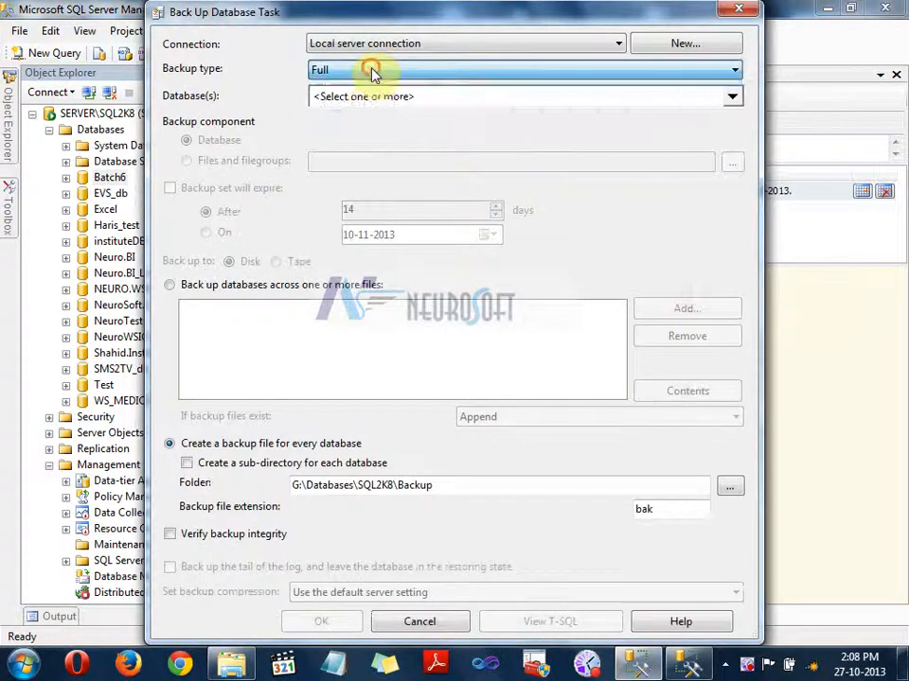
{"action": "left_click", "coordinate": [367, 98]}
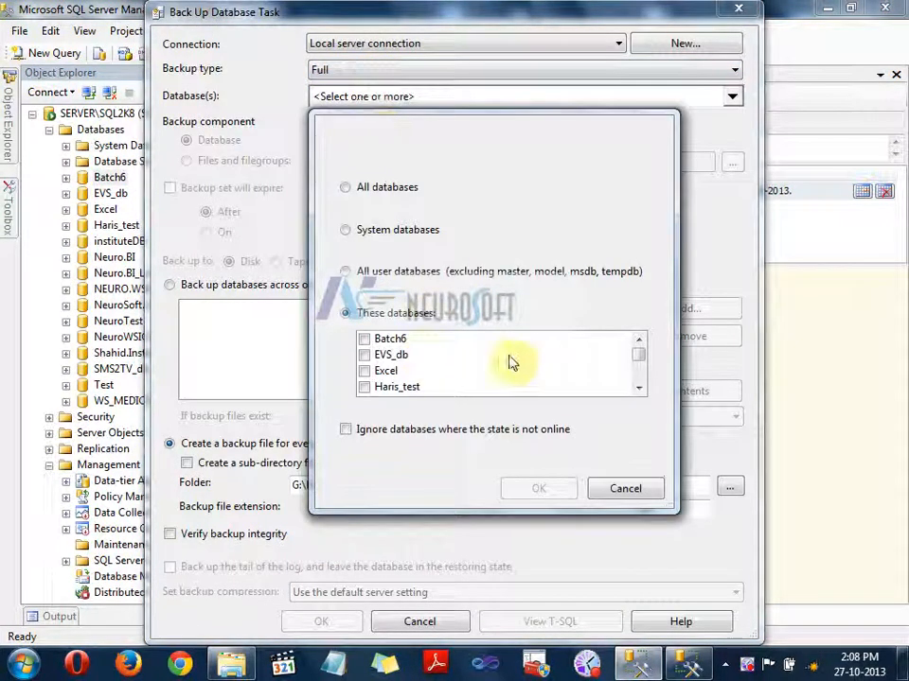
{"action": "left_click", "coordinate": [365, 339]}
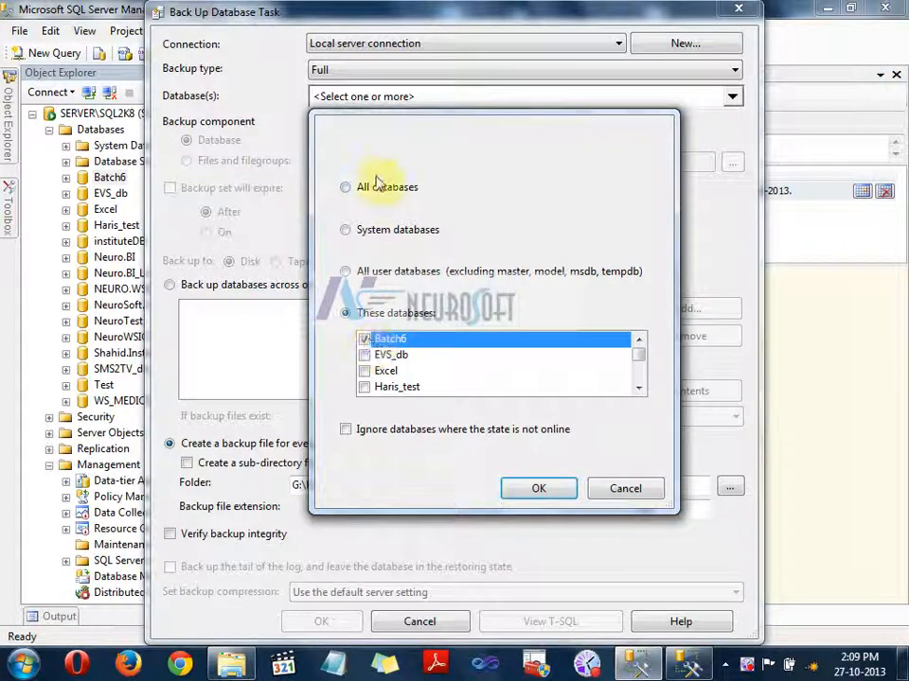
{"action": "left_click", "coordinate": [623, 490]}
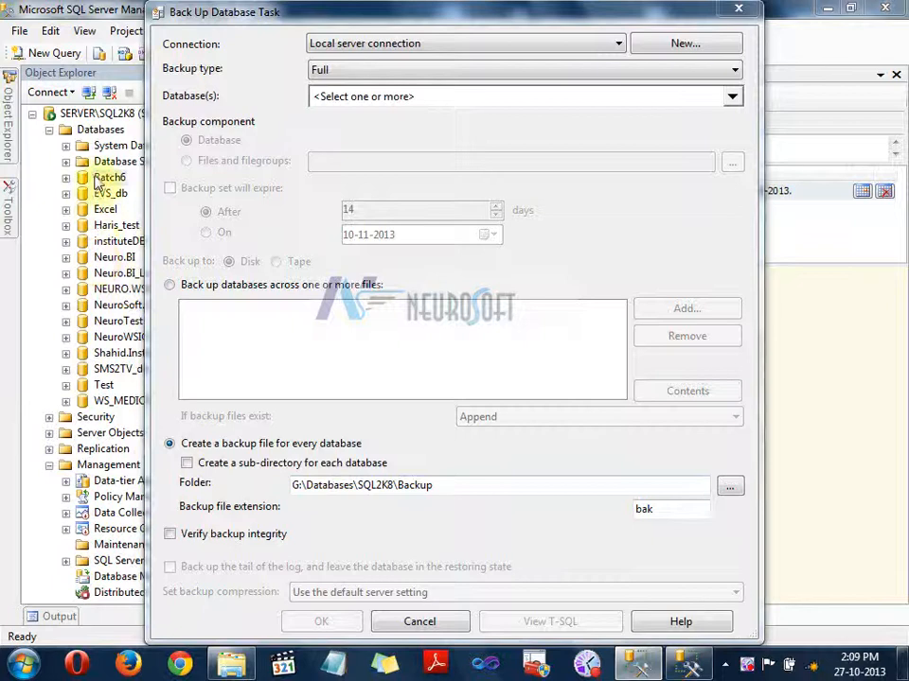
{"action": "left_click", "coordinate": [432, 620]}
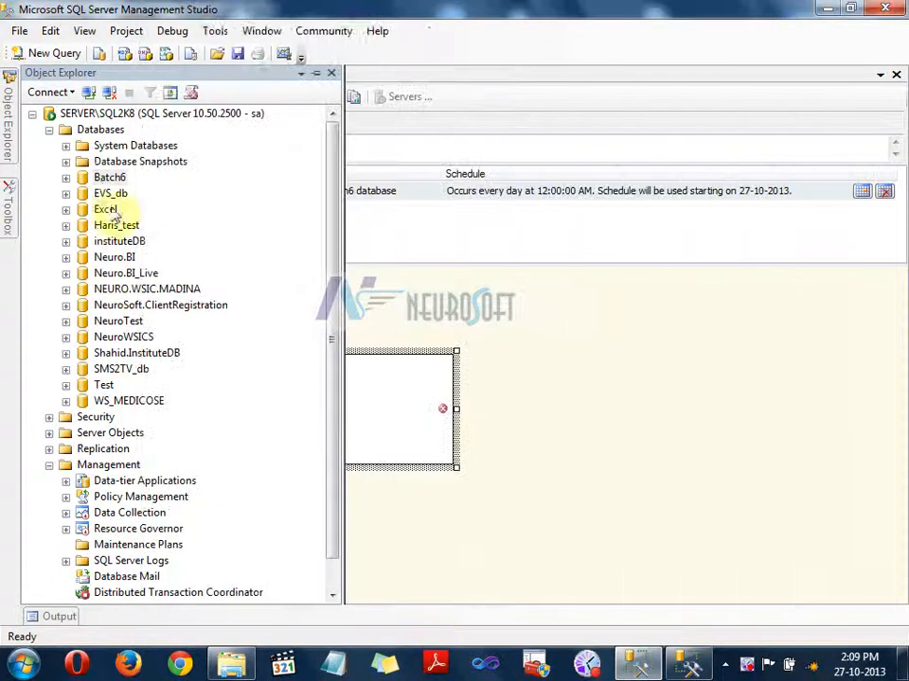
Set the Batch6 database's recovery model back to Full in its database properties.
{"action": "right_click", "coordinate": [98, 177]}
{"action": "left_click", "coordinate": [140, 432]}
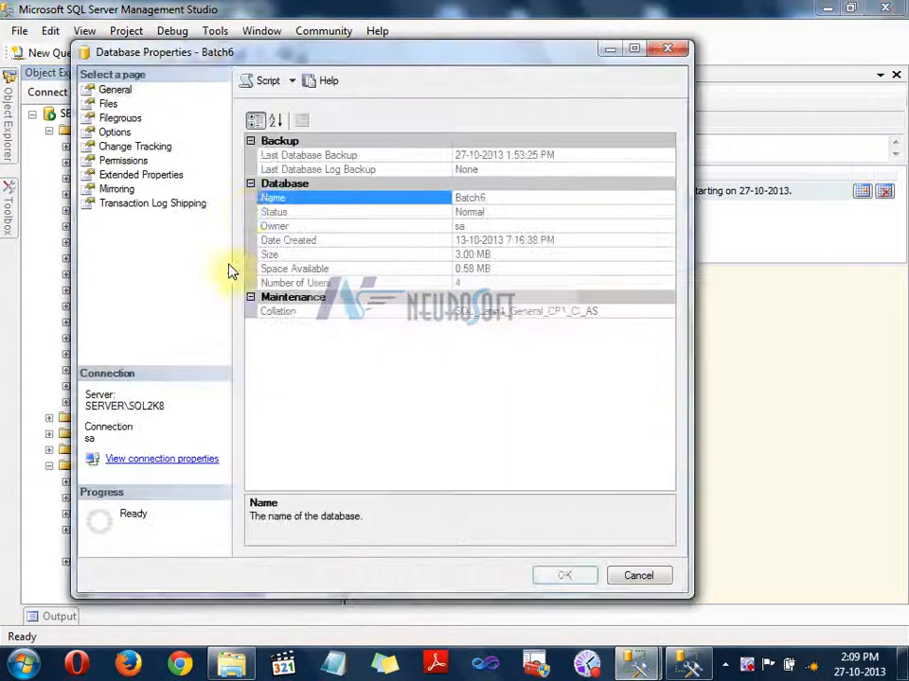
{"action": "left_click", "coordinate": [114, 132]}
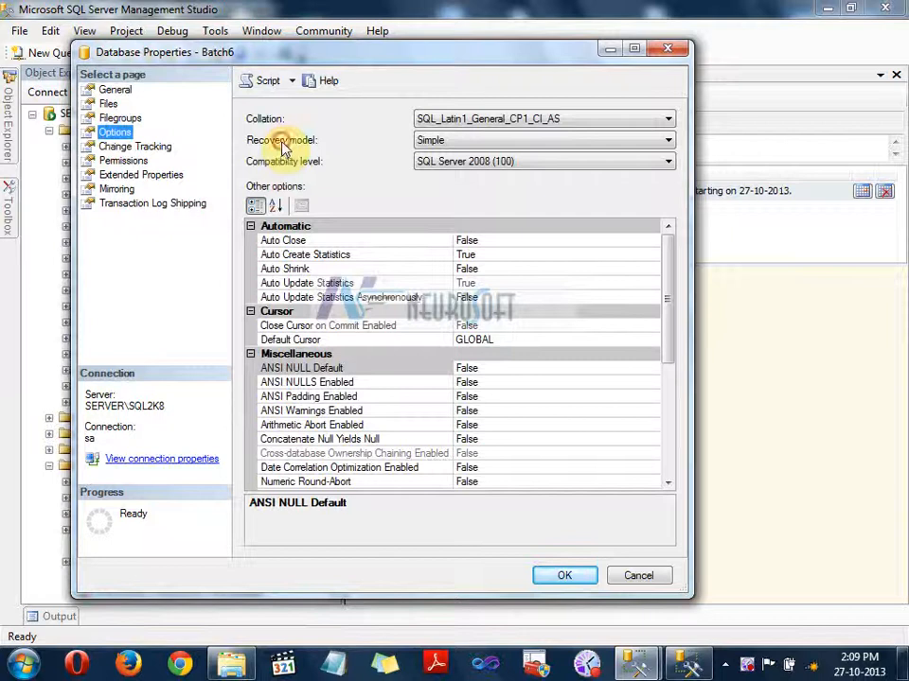
{"action": "left_click", "coordinate": [437, 144]}
{"action": "left_click", "coordinate": [443, 156]}
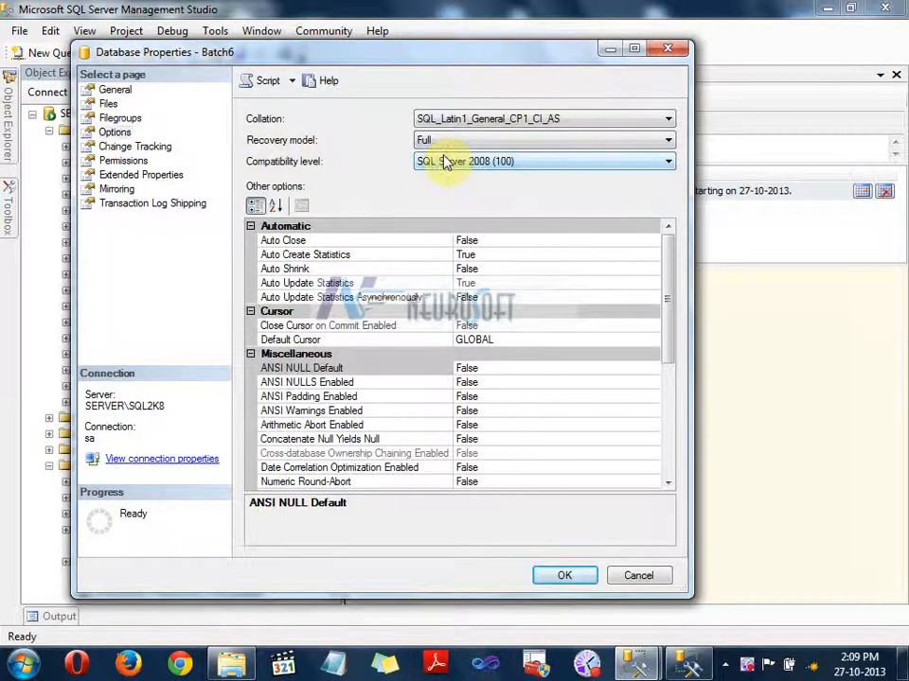
{"action": "left_click", "coordinate": [566, 577]}
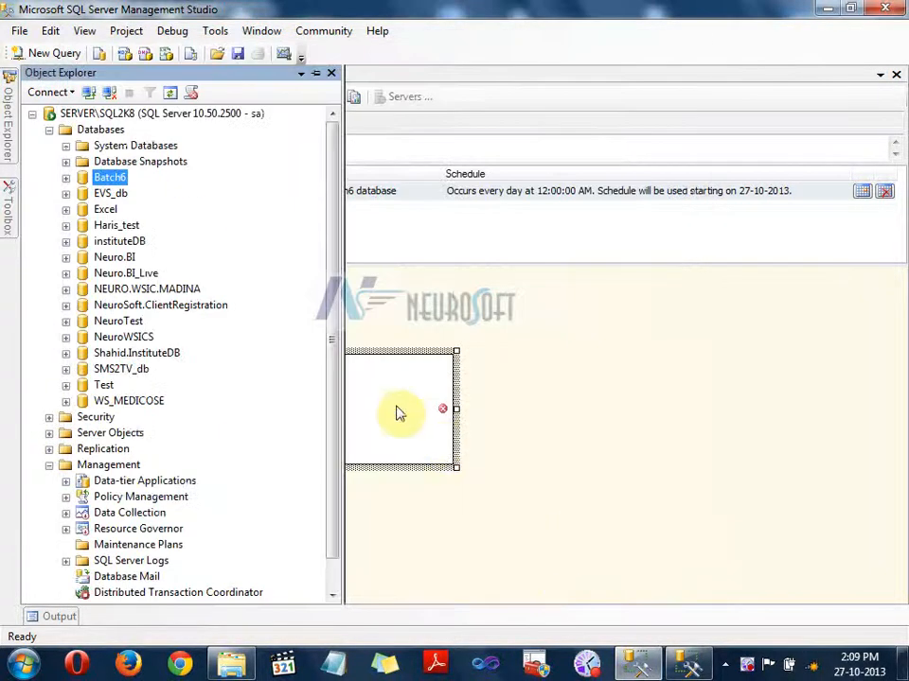
Reopen the Back Up Database Task for editing and choose only the specific database Batch6 for the full backup.
{"action": "right_click", "coordinate": [395, 407]}
{"action": "left_click", "coordinate": [535, 430]}
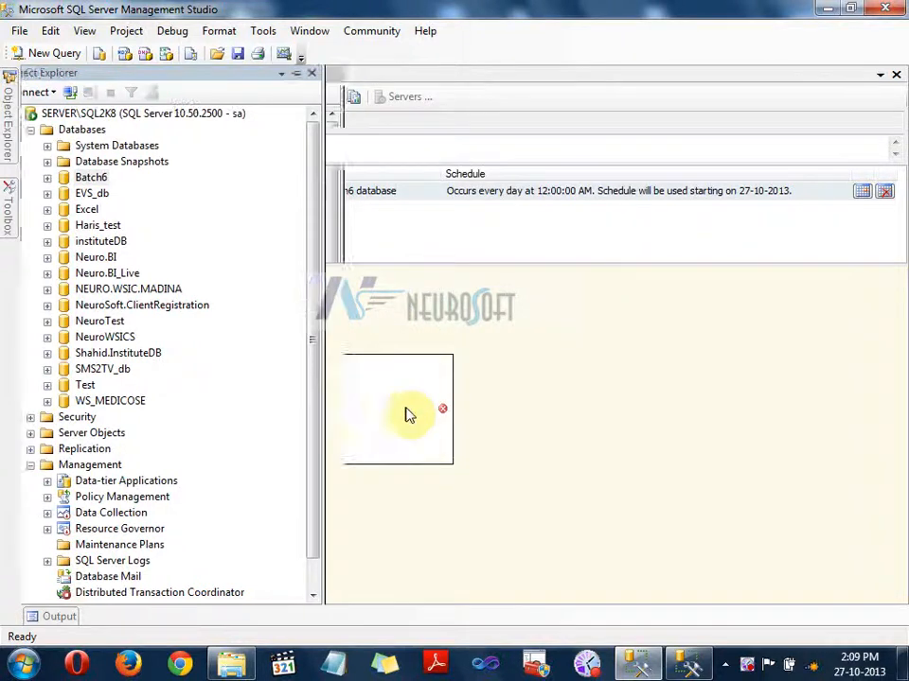
{"action": "right_click", "coordinate": [383, 405]}
{"action": "left_click", "coordinate": [454, 153]}
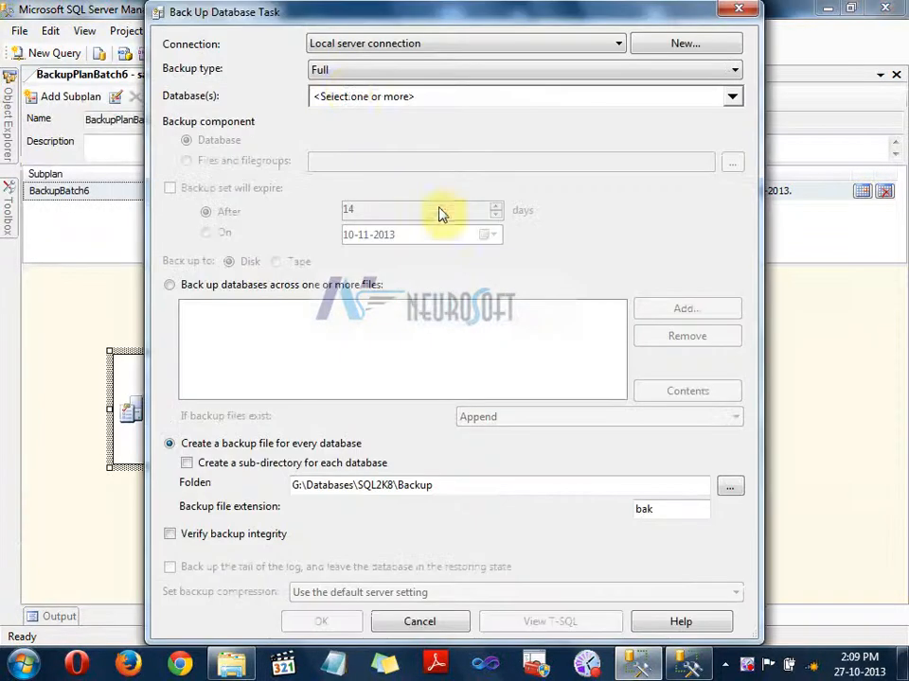
{"action": "left_click", "coordinate": [345, 96]}
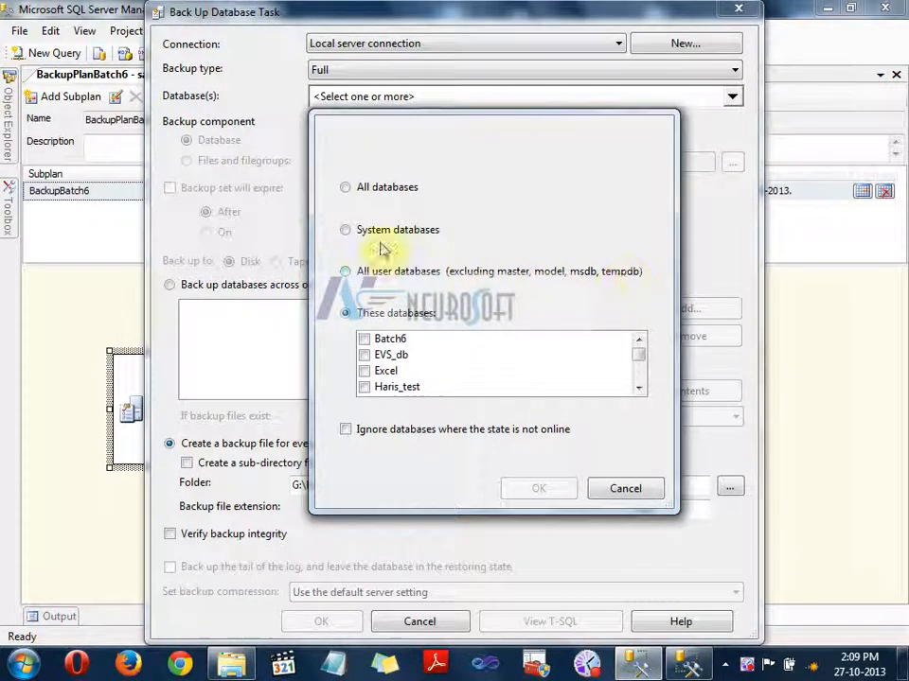
{"action": "left_click", "coordinate": [346, 230]}
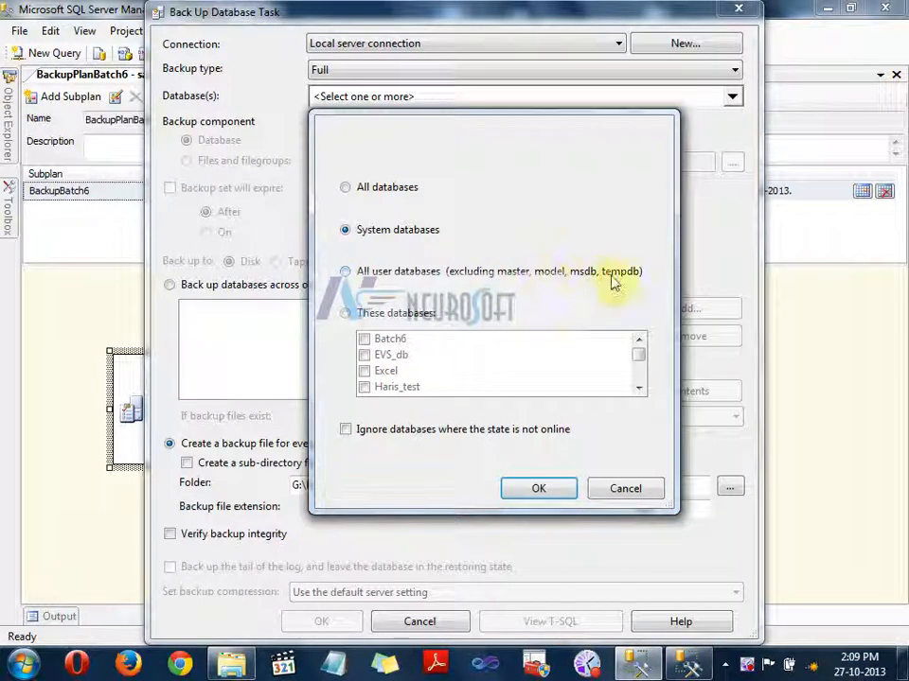
{"action": "left_click", "coordinate": [345, 187]}
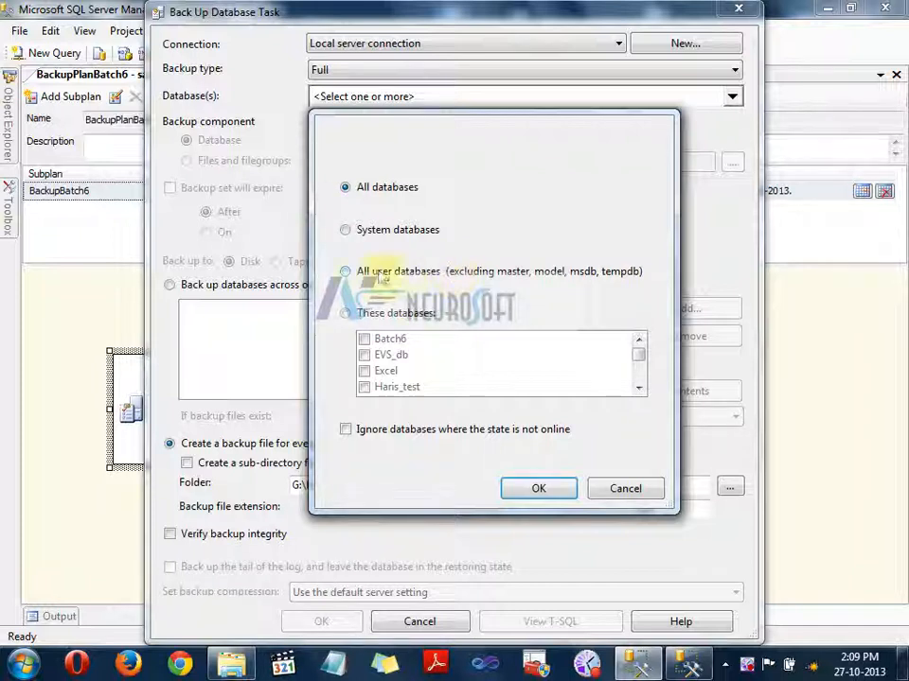
{"action": "left_click", "coordinate": [345, 271]}
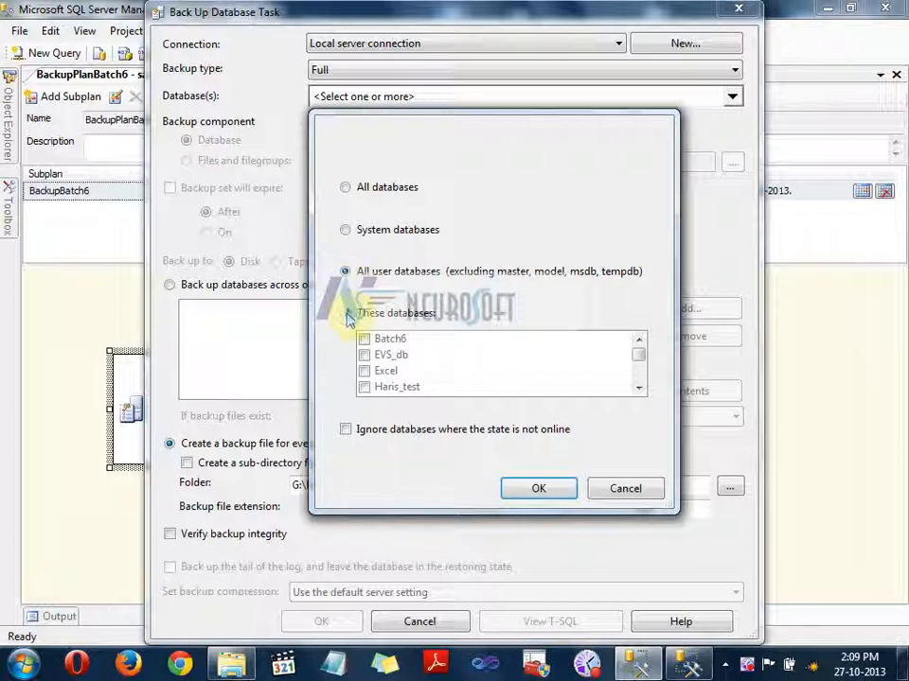
{"action": "left_click", "coordinate": [346, 315]}
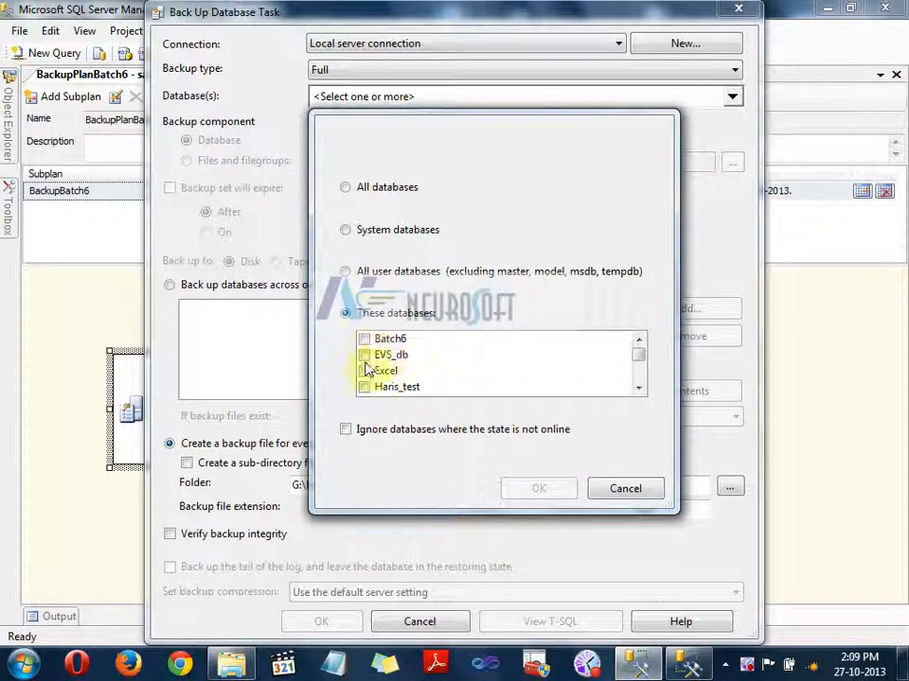
{"action": "left_click", "coordinate": [365, 340]}
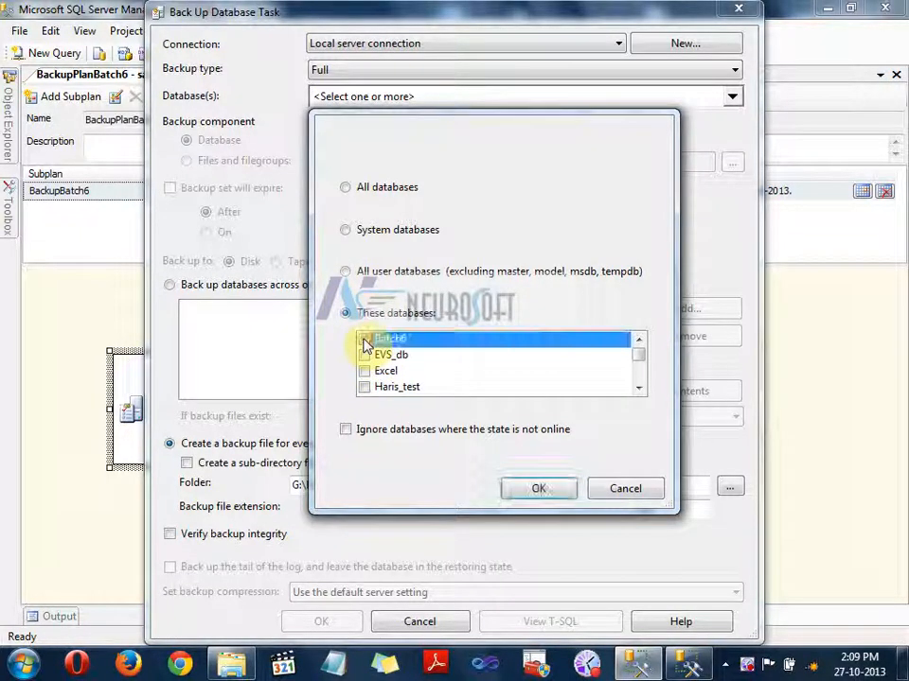
{"action": "left_click", "coordinate": [538, 488]}
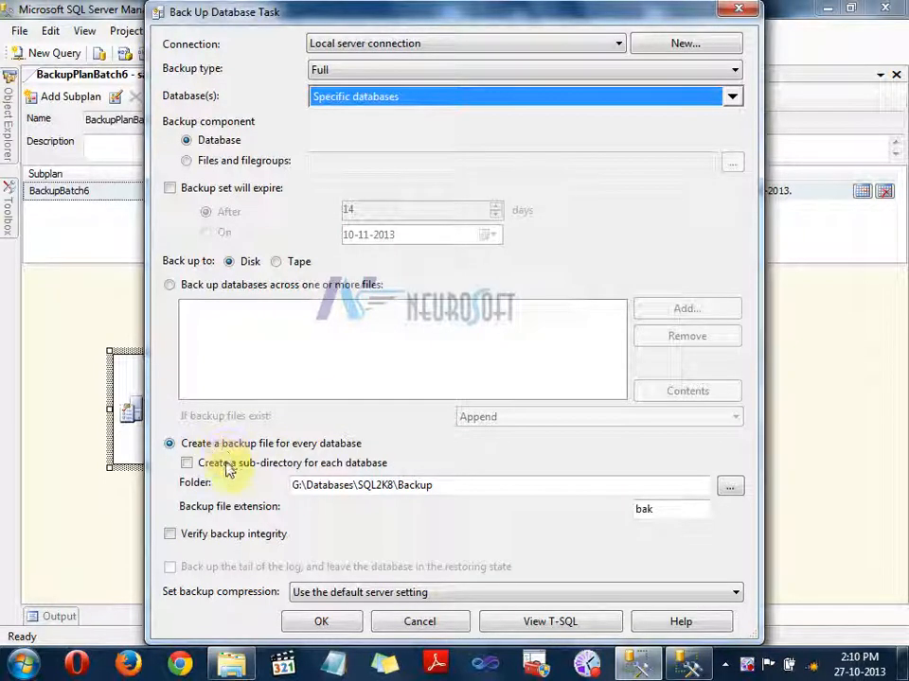
Review the backup file extension and the destination folder path for the per-database backup files.
{"action": "left_click", "coordinate": [454, 487]}
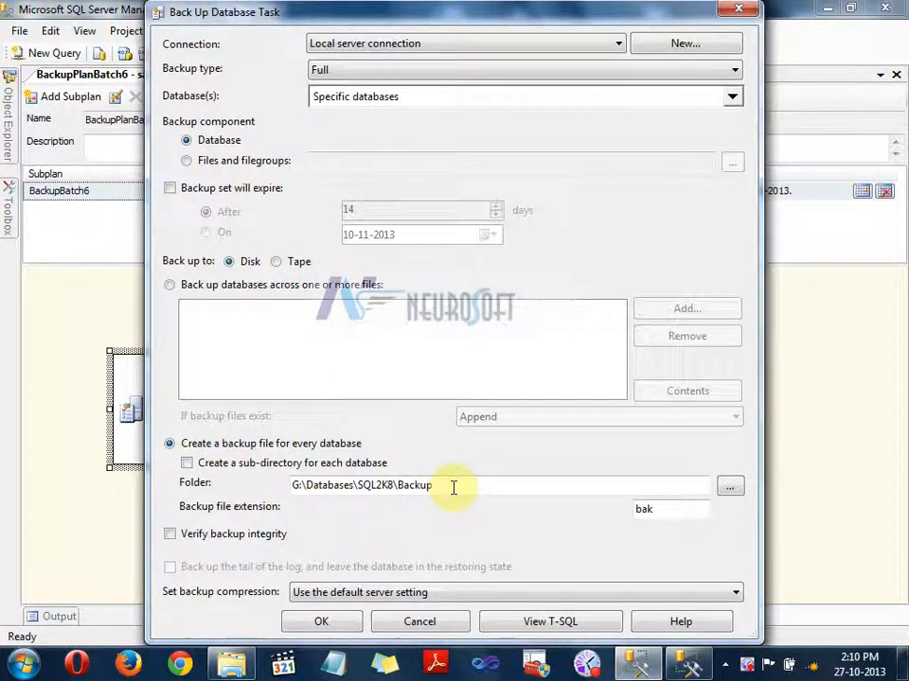
{"action": "type", "text": "\\"}
{"action": "double_click", "coordinate": [612, 512]}
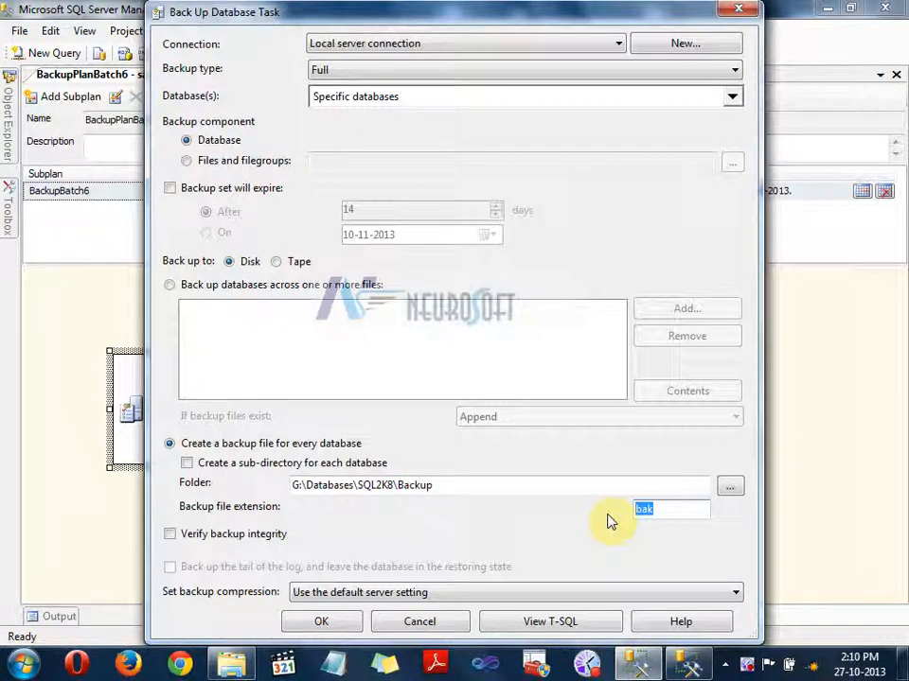
{"action": "left_click", "coordinate": [450, 484]}
{"action": "left_click", "coordinate": [296, 486]}
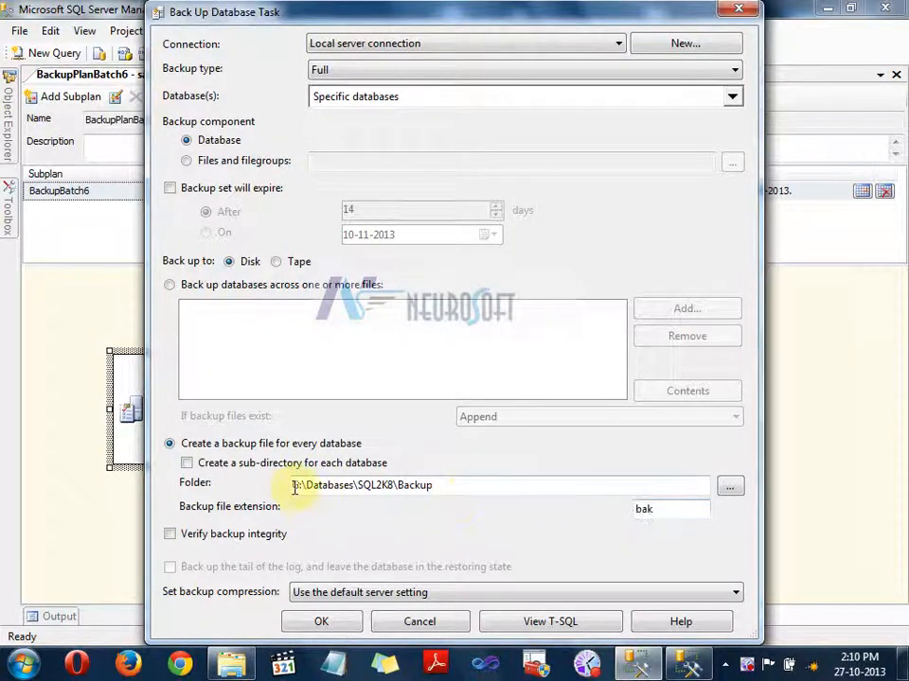
{"action": "left_click_drag", "start_coordinate": [294, 486], "coordinate": [454, 500]}
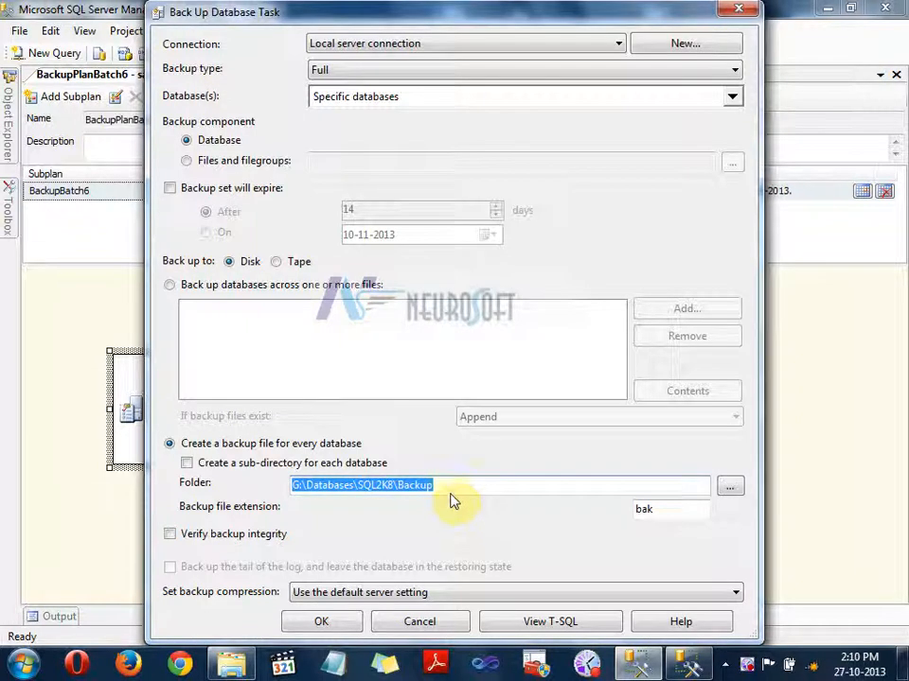
Enable Verify backup integrity and set the backup compression to Compress backup for the Batch6 backup task.
{"action": "left_click", "coordinate": [450, 487]}
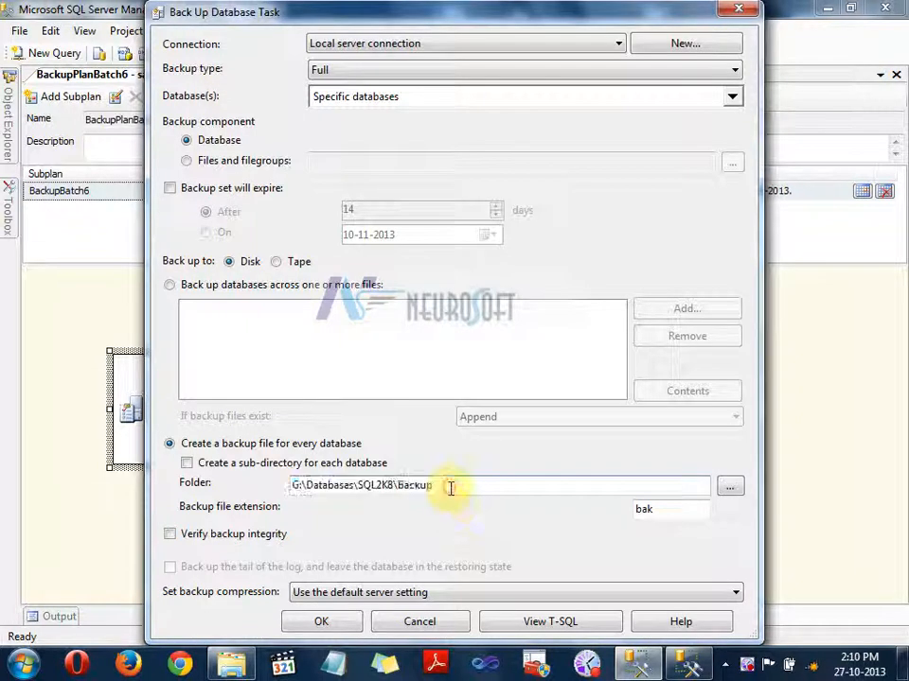
{"action": "left_click", "coordinate": [171, 536]}
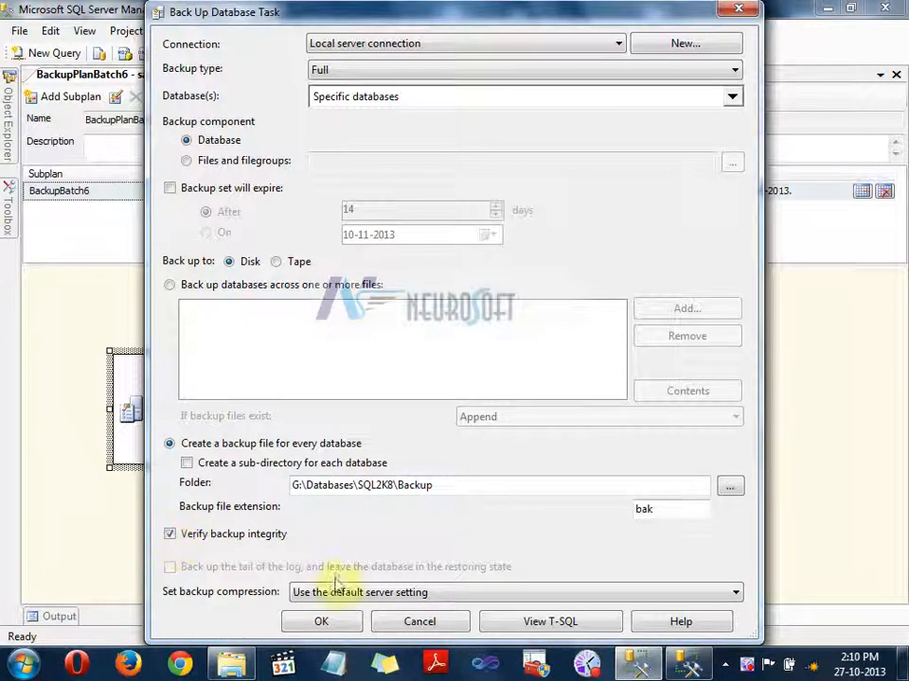
{"action": "left_click", "coordinate": [369, 592]}
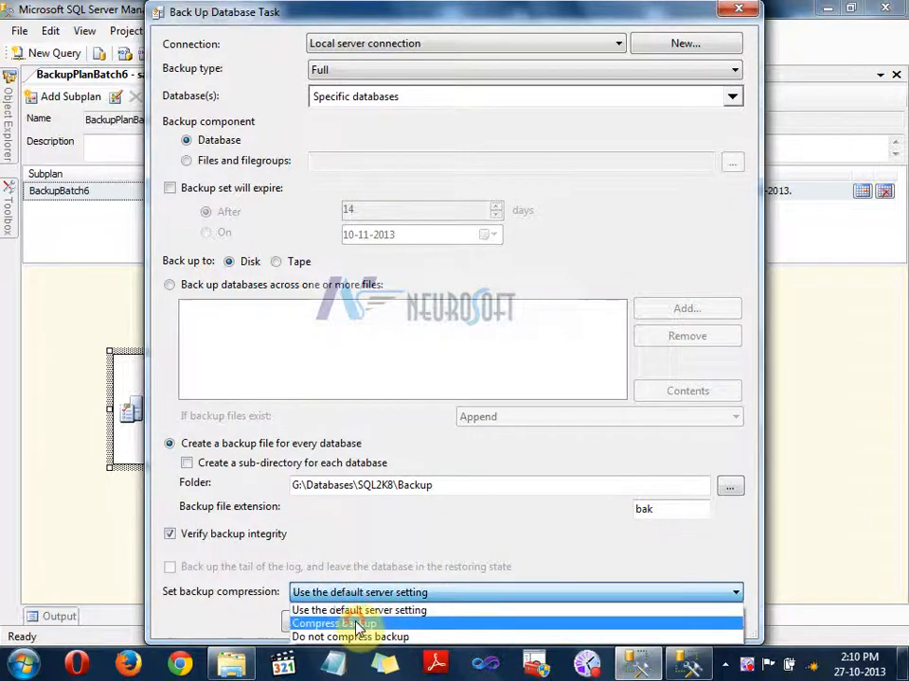
{"action": "left_click", "coordinate": [356, 624]}
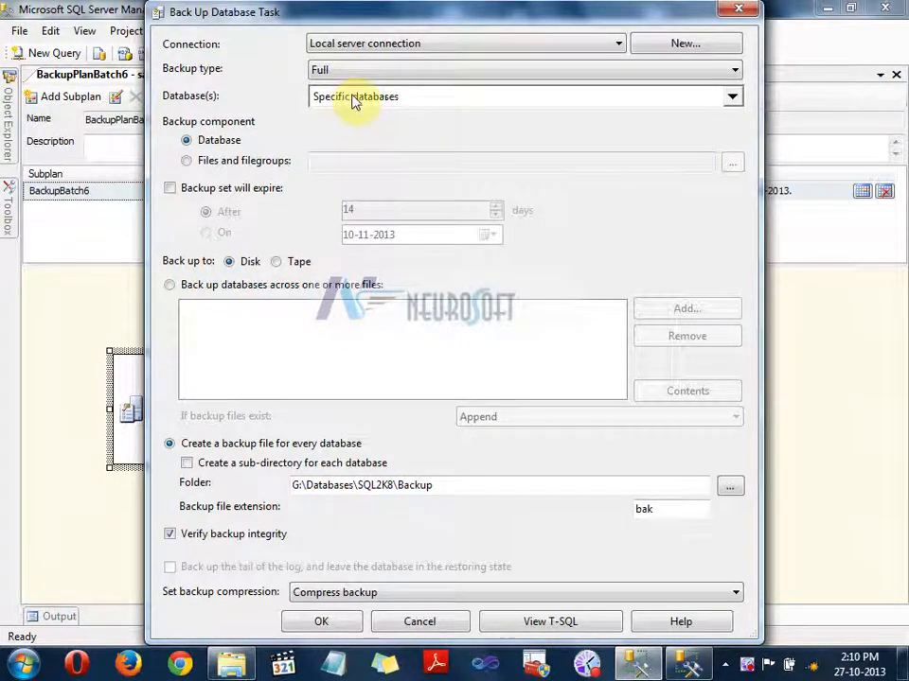
{"action": "left_click", "coordinate": [190, 162]}
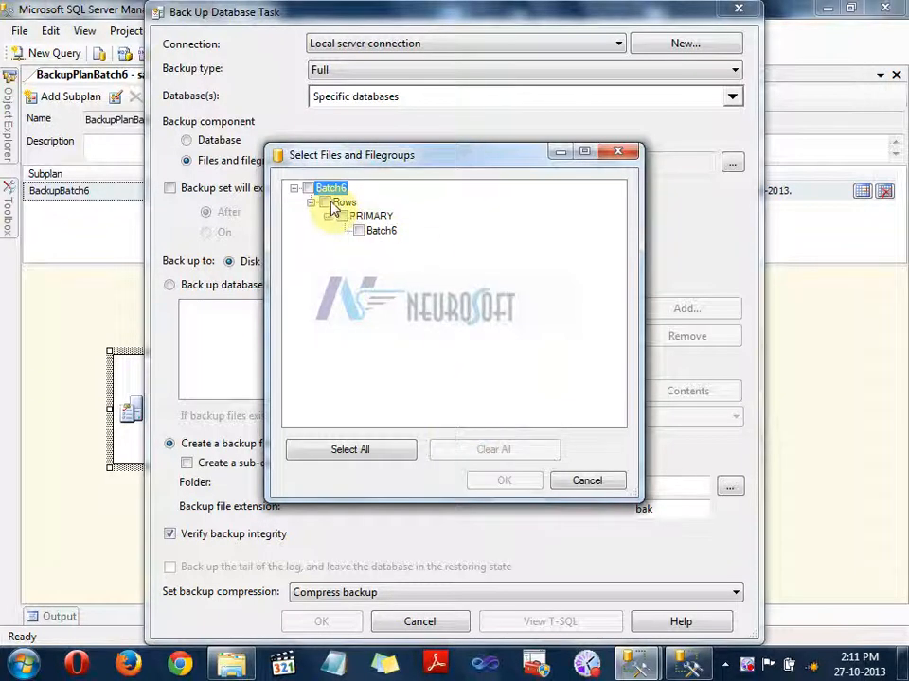
{"action": "left_click", "coordinate": [359, 232]}
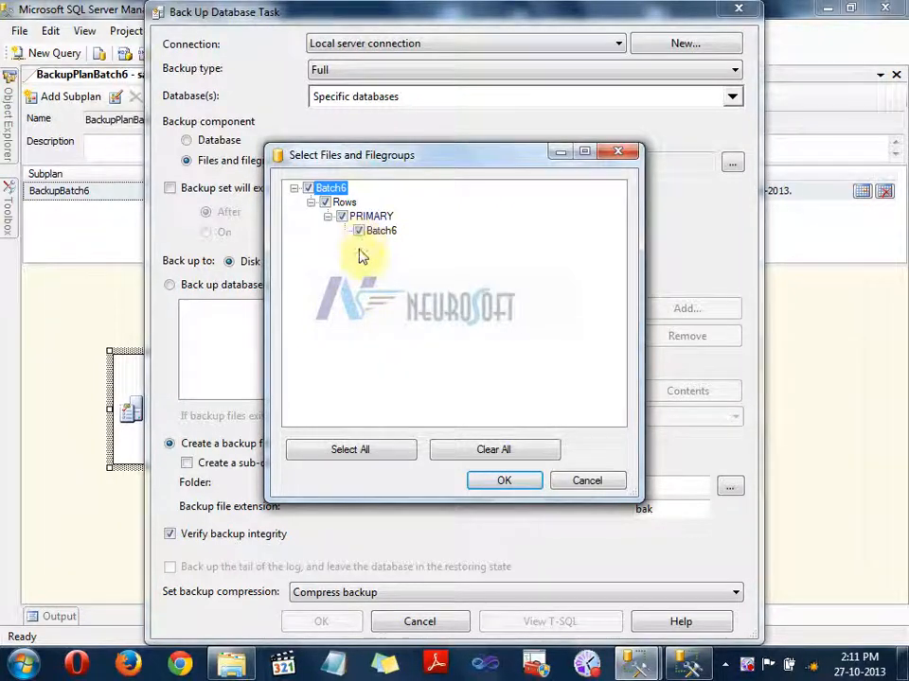
{"action": "left_click", "coordinate": [557, 481]}
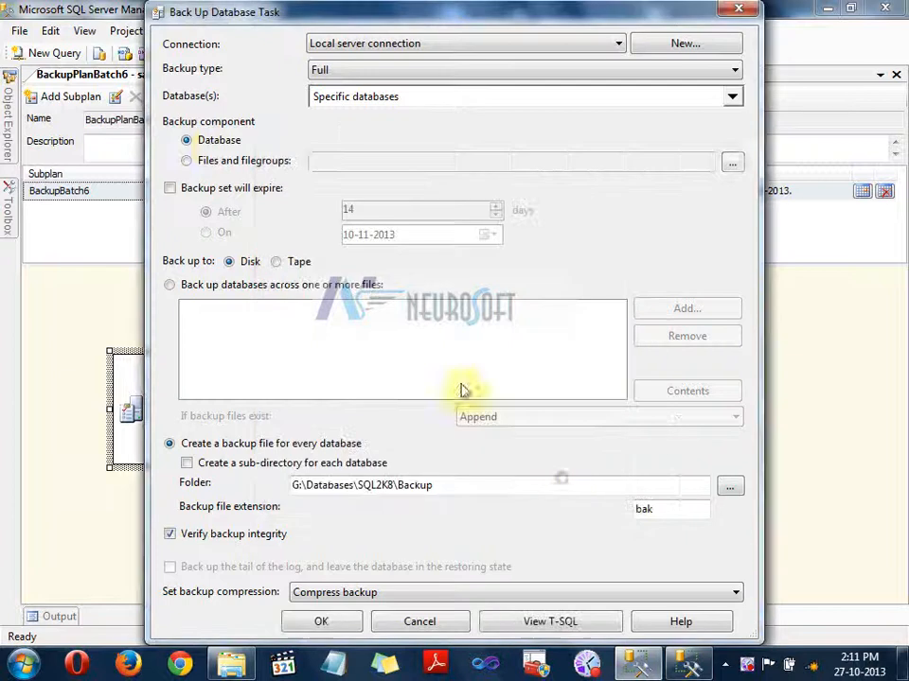
Check the specific-database selection and the option to back up across one or more files, keeping one backup file for every database.
{"action": "left_click", "coordinate": [338, 98]}
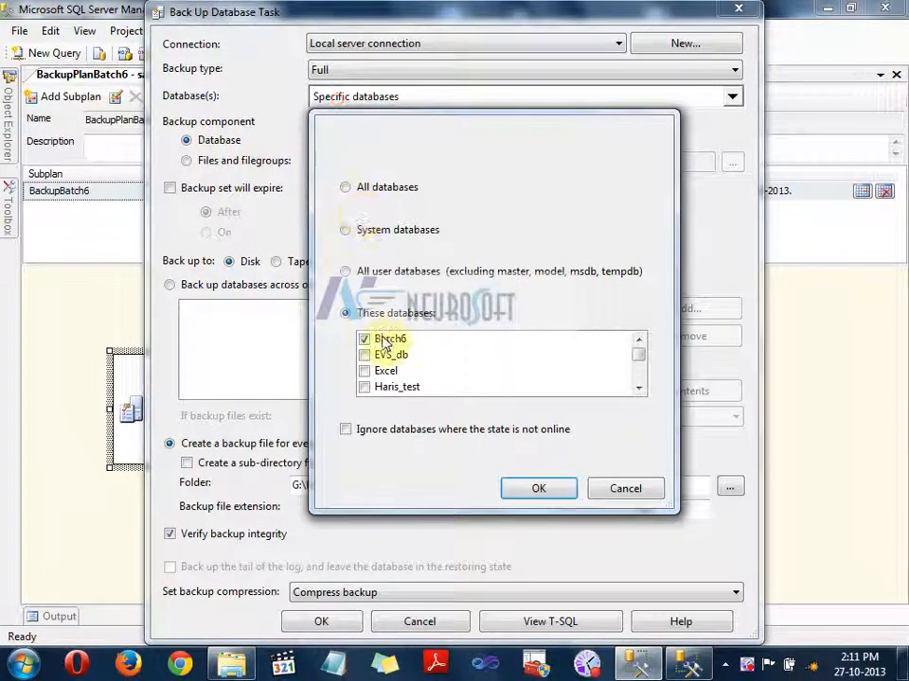
{"action": "left_click", "coordinate": [527, 490]}
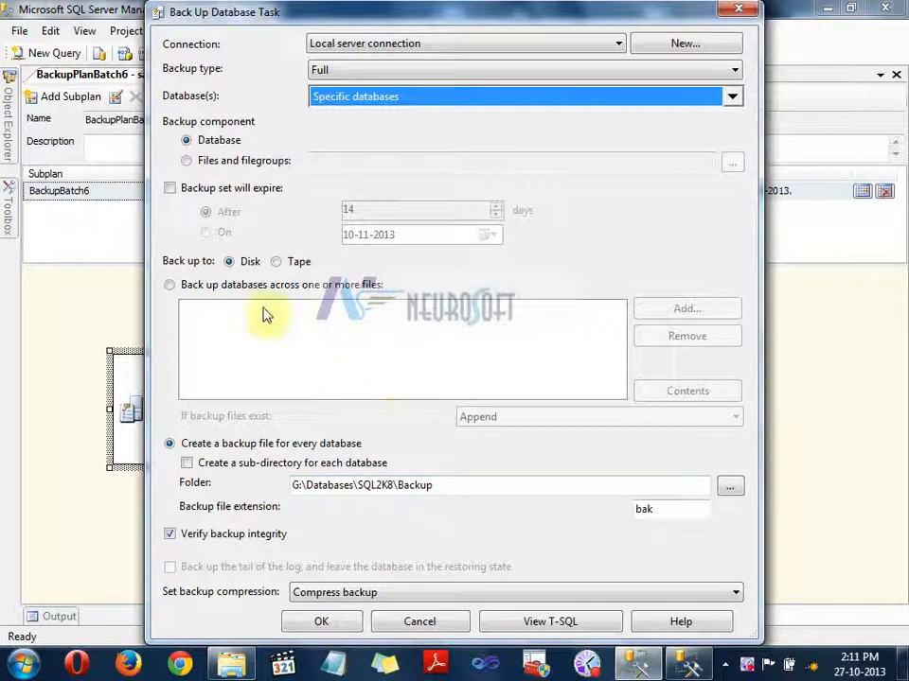
{"action": "left_click", "coordinate": [170, 286]}
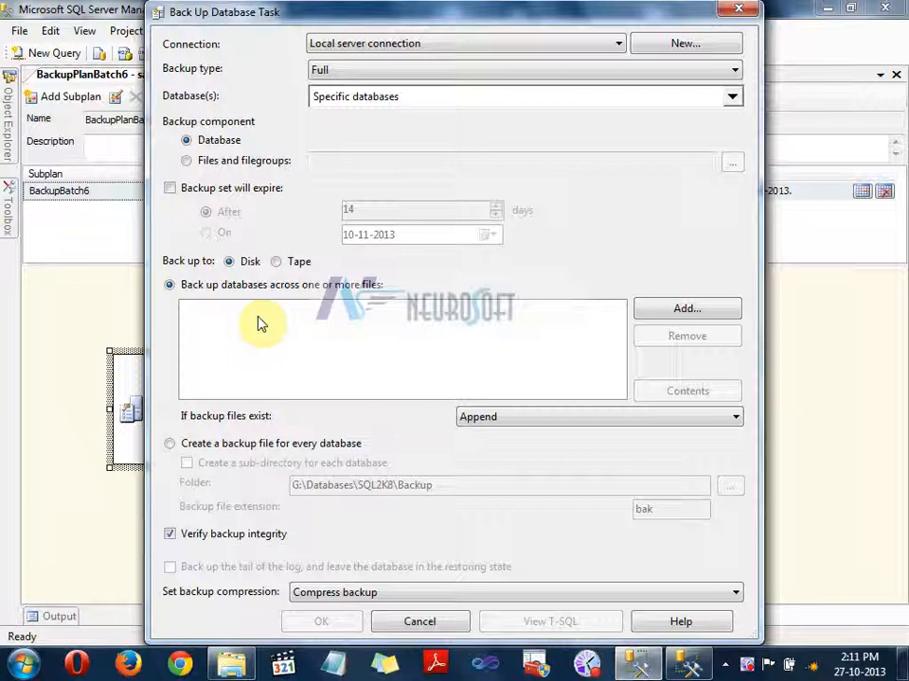
{"action": "left_click", "coordinate": [187, 445]}
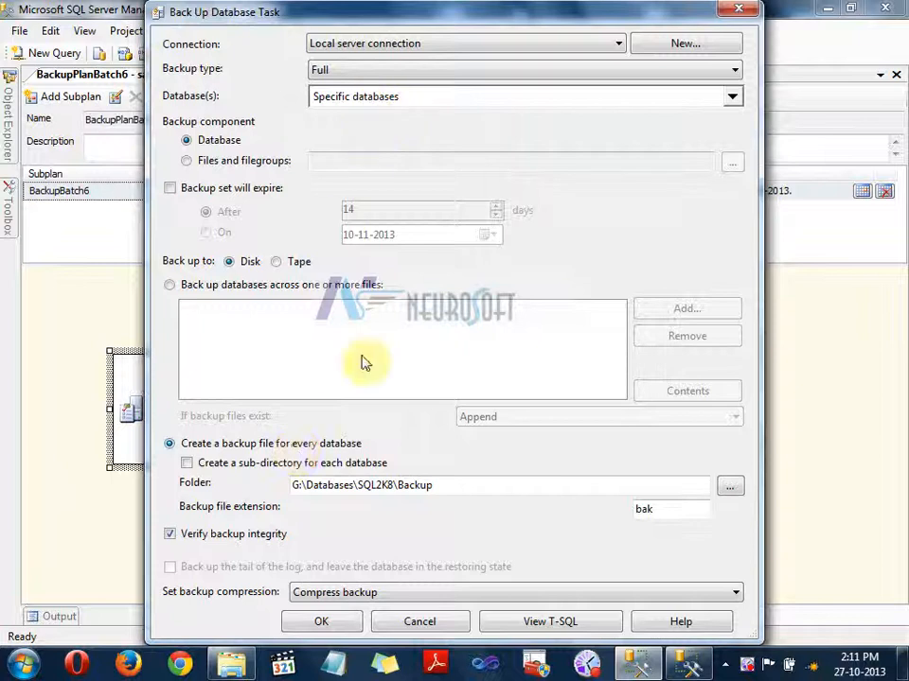
Check the backup folder path and file extension, and accept the Back Up Database Task settings.
{"action": "left_click", "coordinate": [481, 486]}
{"action": "double_click", "coordinate": [486, 489]}
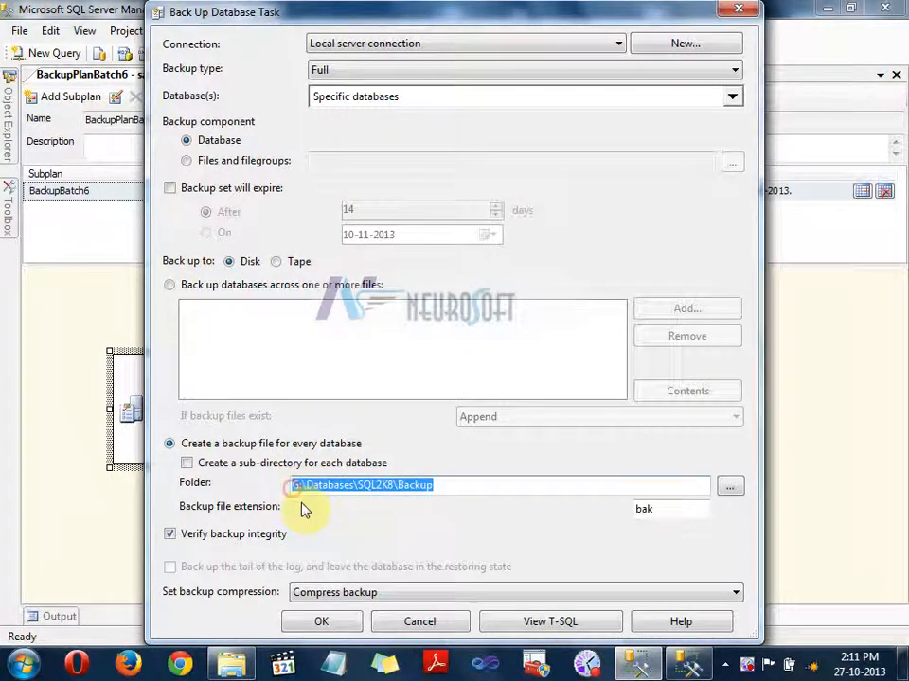
{"action": "left_click", "coordinate": [468, 486]}
{"action": "double_click", "coordinate": [653, 510]}
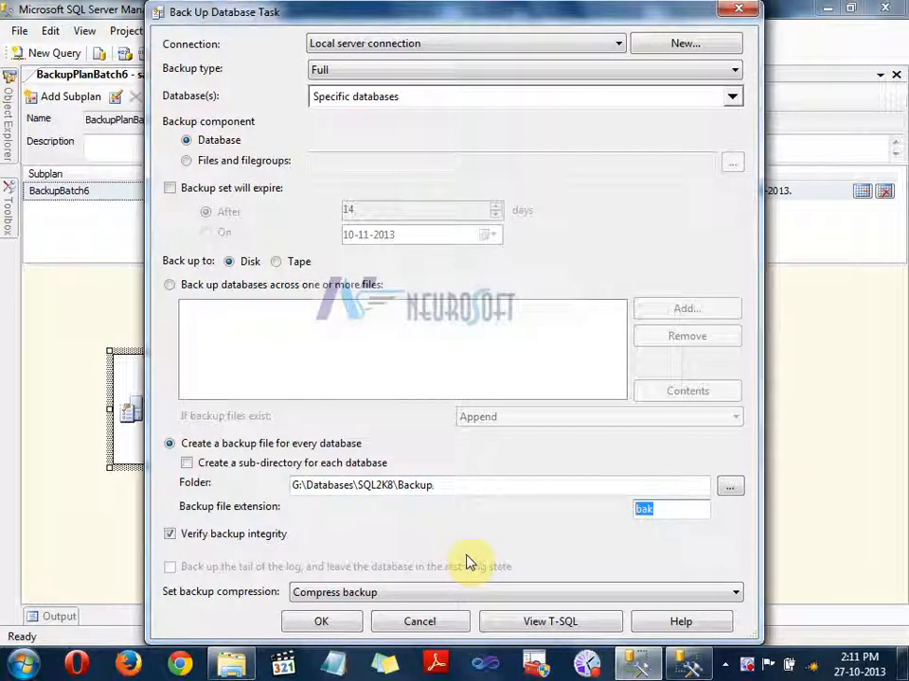
{"action": "left_click", "coordinate": [323, 626]}
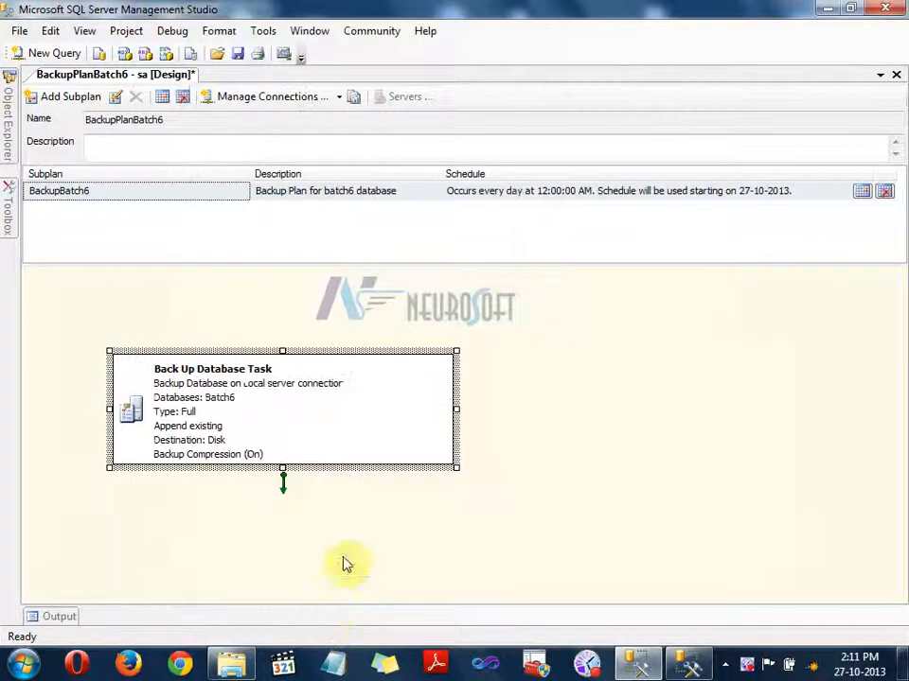
Reopen the Back Up Database Task and examine the BACKUP DATABASE statement, file path and WITH options in its generated T-SQL.
{"action": "right_click", "coordinate": [286, 384]}
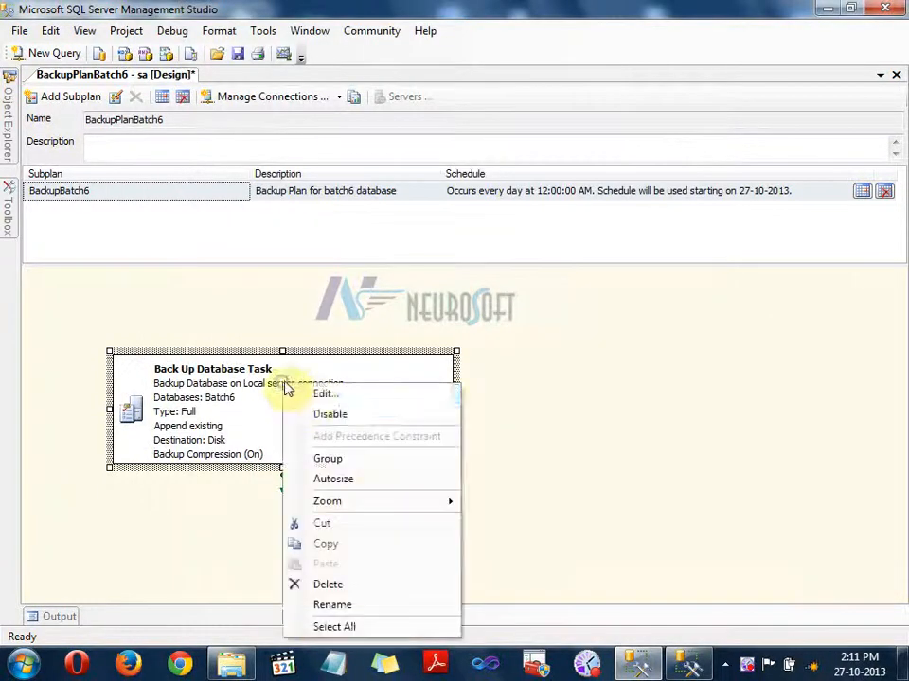
{"action": "left_click", "coordinate": [320, 395]}
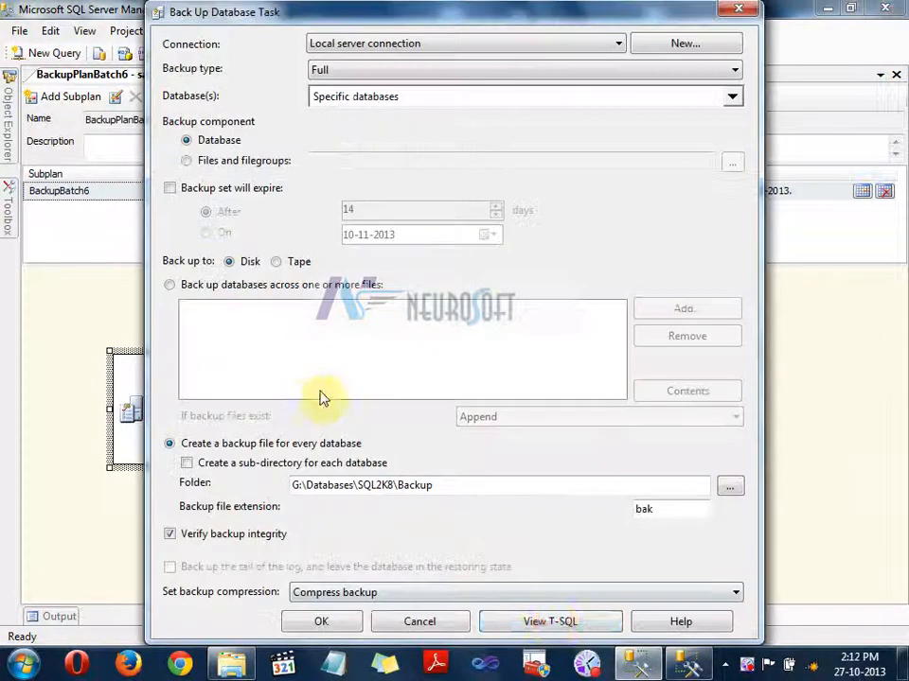
{"action": "left_click", "coordinate": [552, 624]}
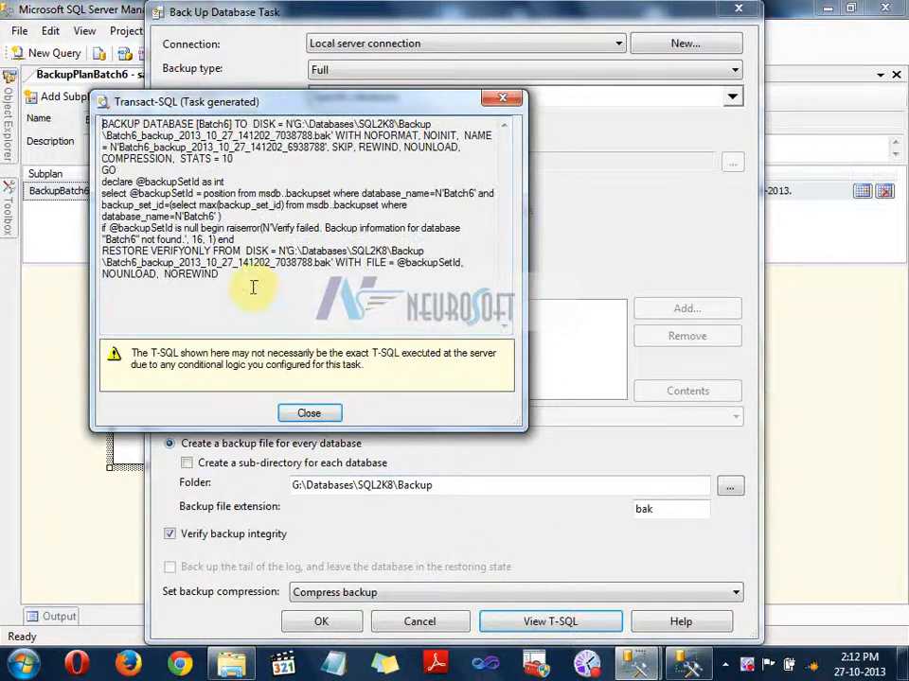
{"action": "left_click_drag", "start_coordinate": [253, 287], "coordinate": [106, 124]}
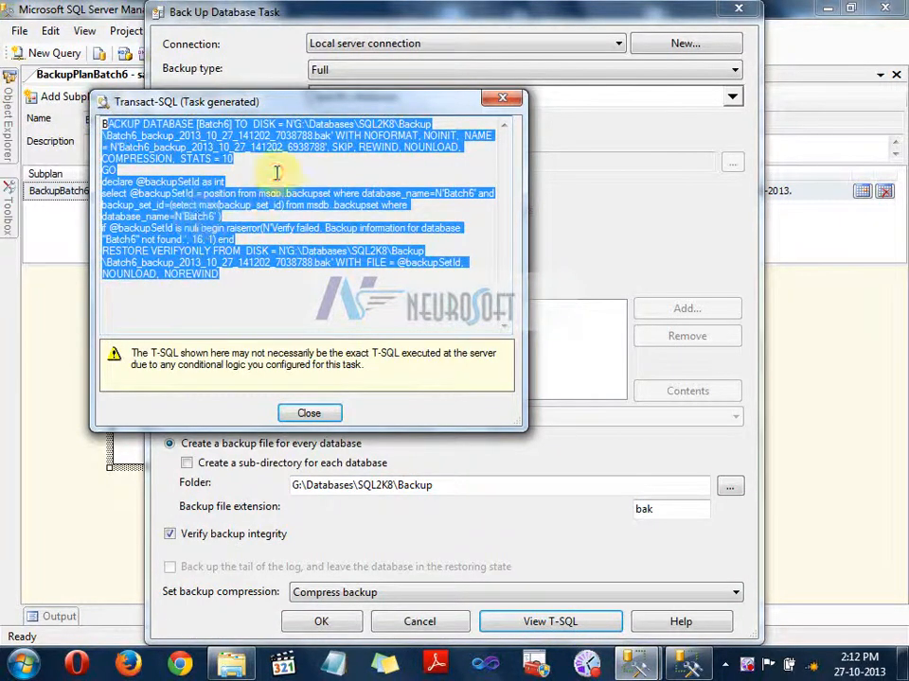
{"action": "left_click", "coordinate": [205, 130]}
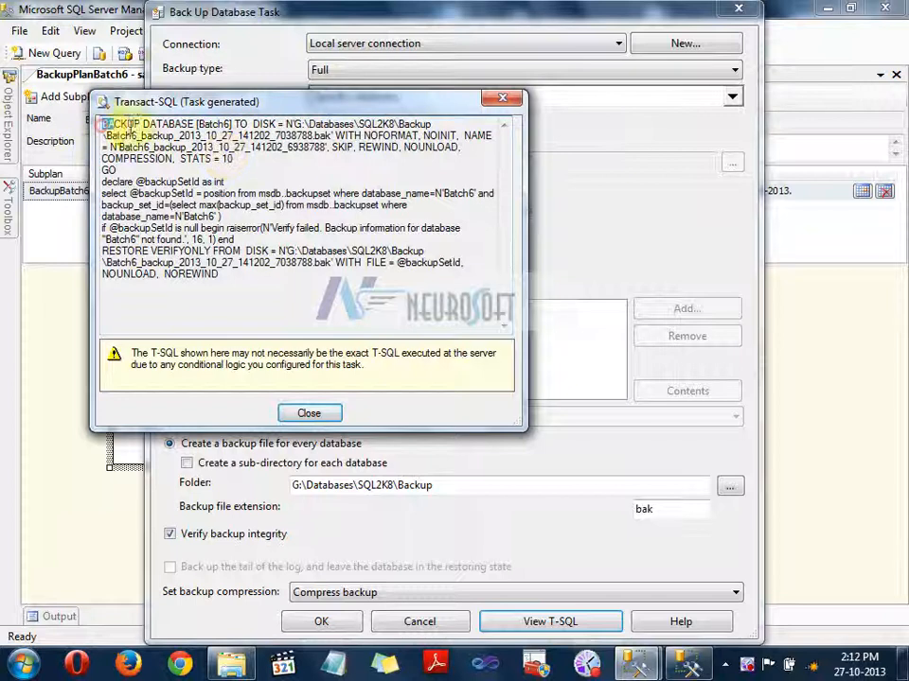
{"action": "left_click_drag", "start_coordinate": [104, 125], "coordinate": [445, 124]}
{"action": "left_click", "coordinate": [298, 124]}
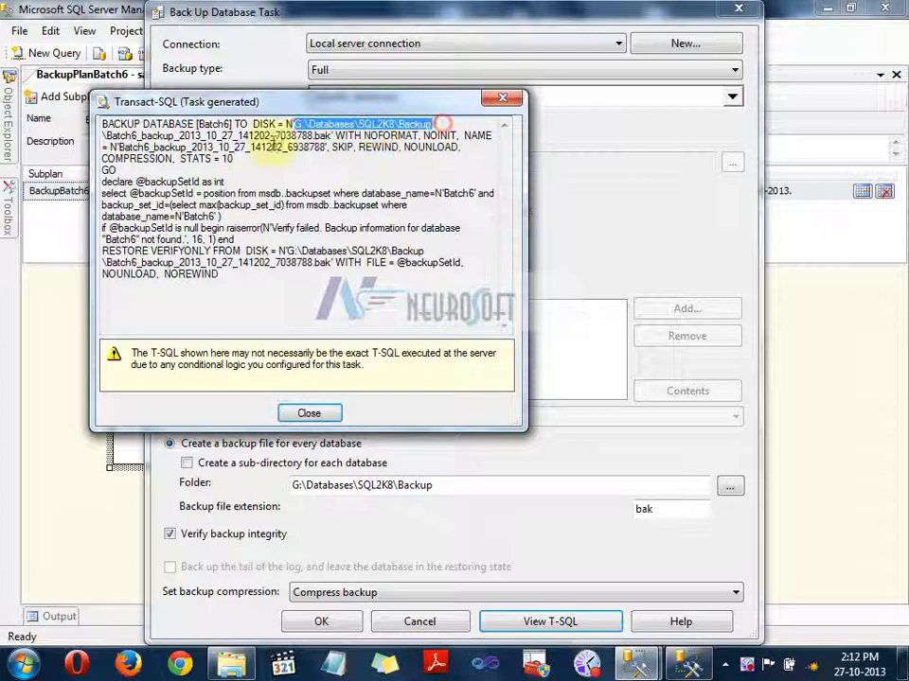
{"action": "left_click_drag", "start_coordinate": [106, 135], "coordinate": [307, 137]}
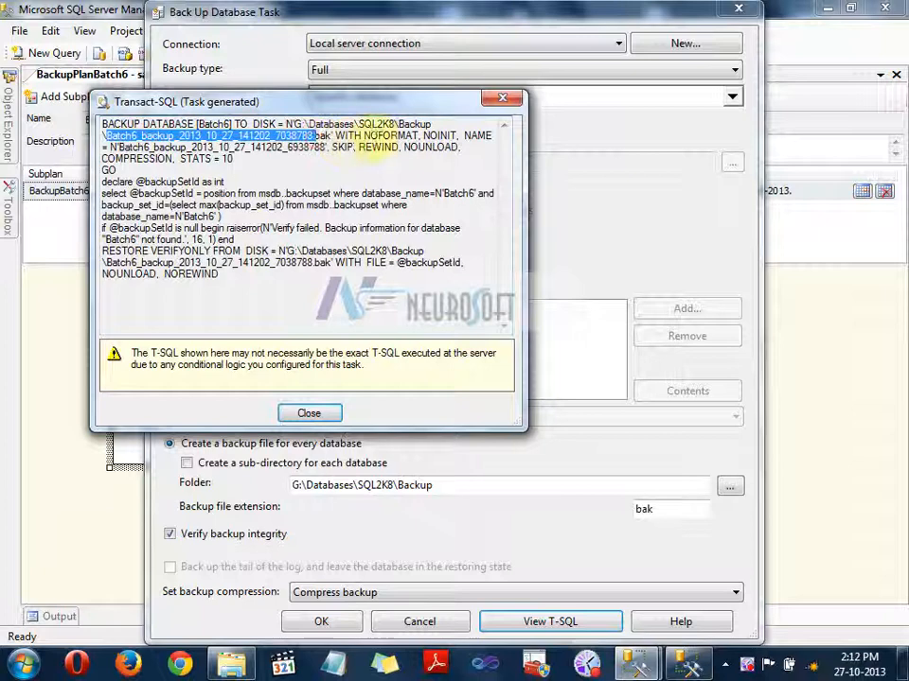
{"action": "left_click", "coordinate": [429, 134]}
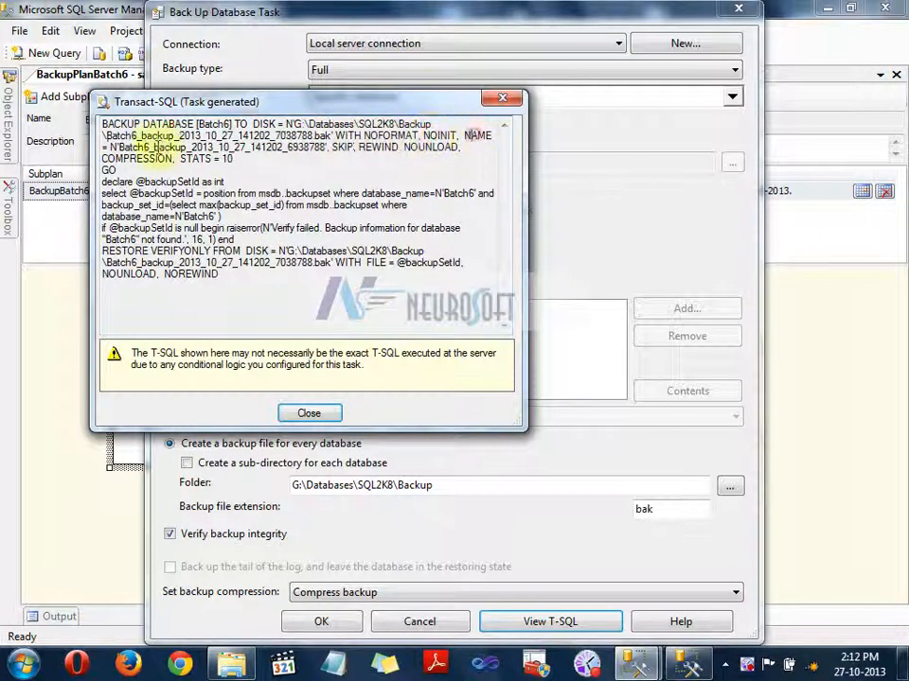
{"action": "left_click_drag", "start_coordinate": [164, 147], "coordinate": [301, 147]}
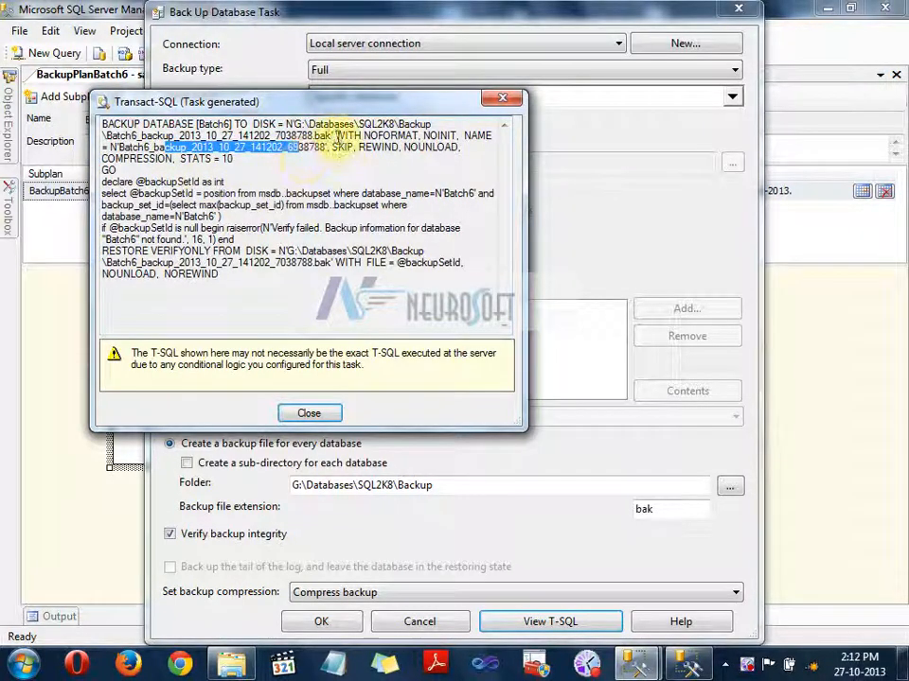
{"action": "mouse_move", "coordinate": [333, 136]}
{"action": "left_mouse_down"}
{"action": "mouse_move", "coordinate": [344, 144]}
{"action": "mouse_move", "coordinate": [339, 155]}
{"action": "left_mouse_up"}
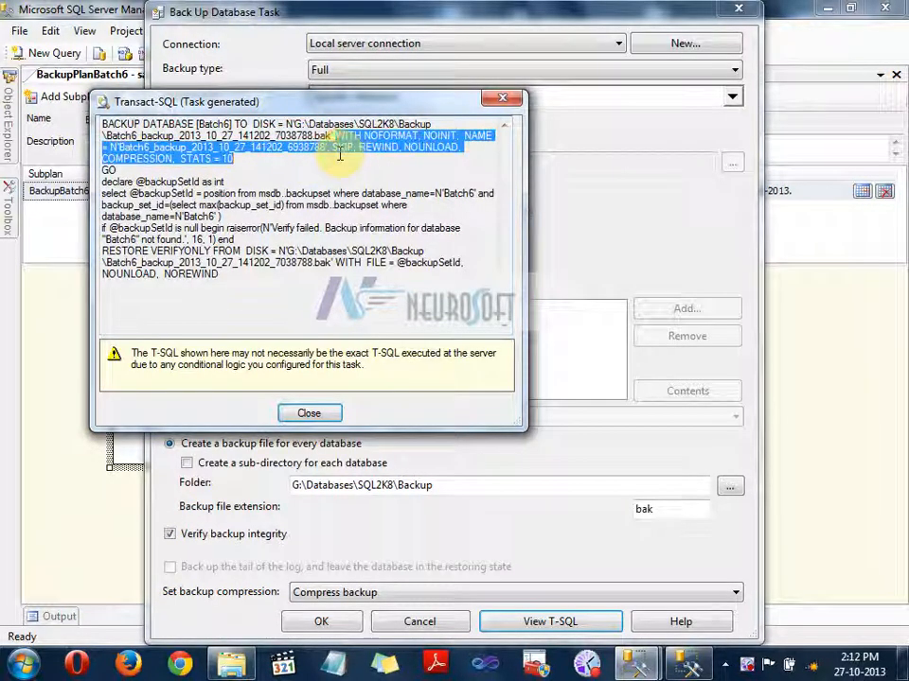
{"action": "left_click", "coordinate": [142, 182]}
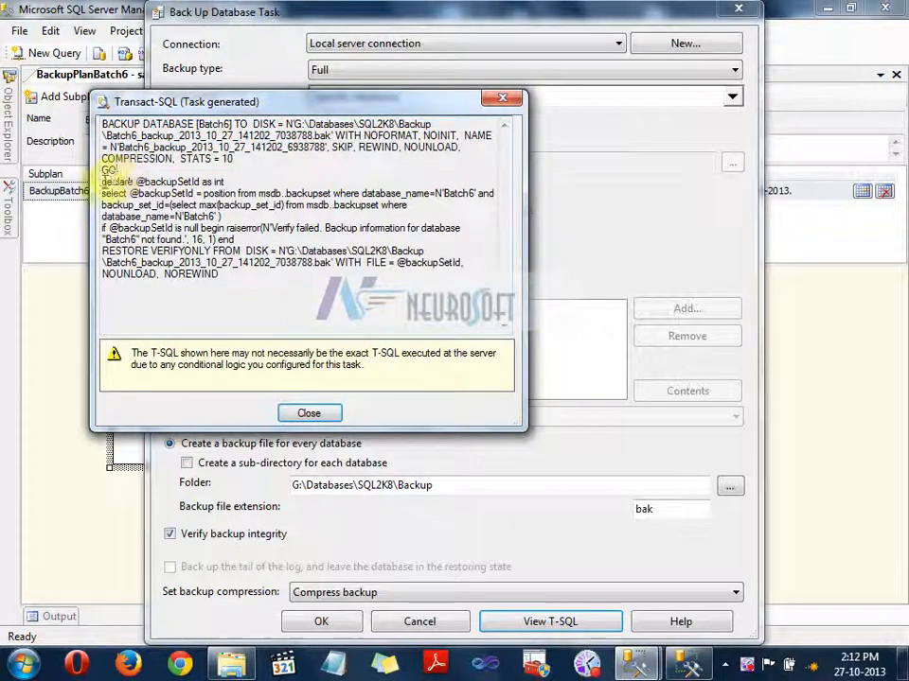
{"action": "left_click_drag", "start_coordinate": [102, 181], "coordinate": [223, 181]}
{"action": "left_click_drag", "start_coordinate": [113, 194], "coordinate": [209, 195]}
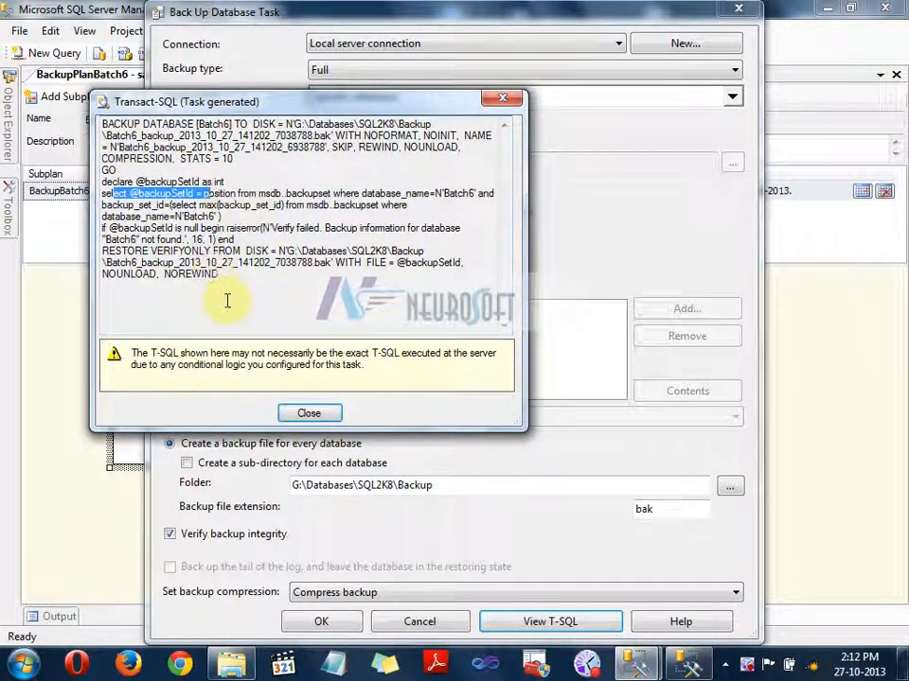
{"action": "left_click_drag", "start_coordinate": [237, 290], "coordinate": [162, 194]}
{"action": "left_click", "coordinate": [149, 248]}
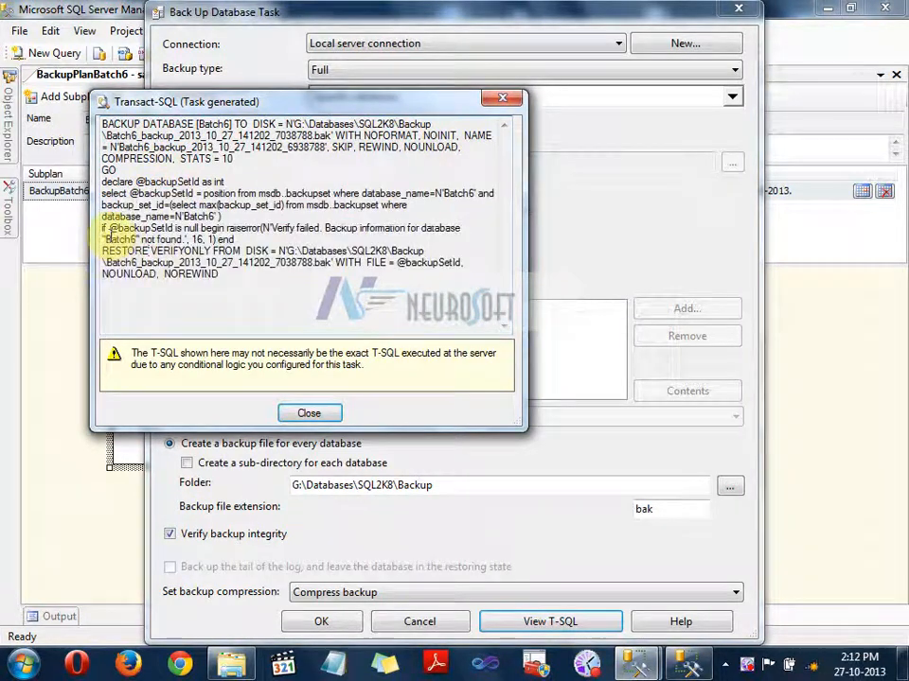
{"action": "left_click_drag", "start_coordinate": [102, 249], "coordinate": [374, 281]}
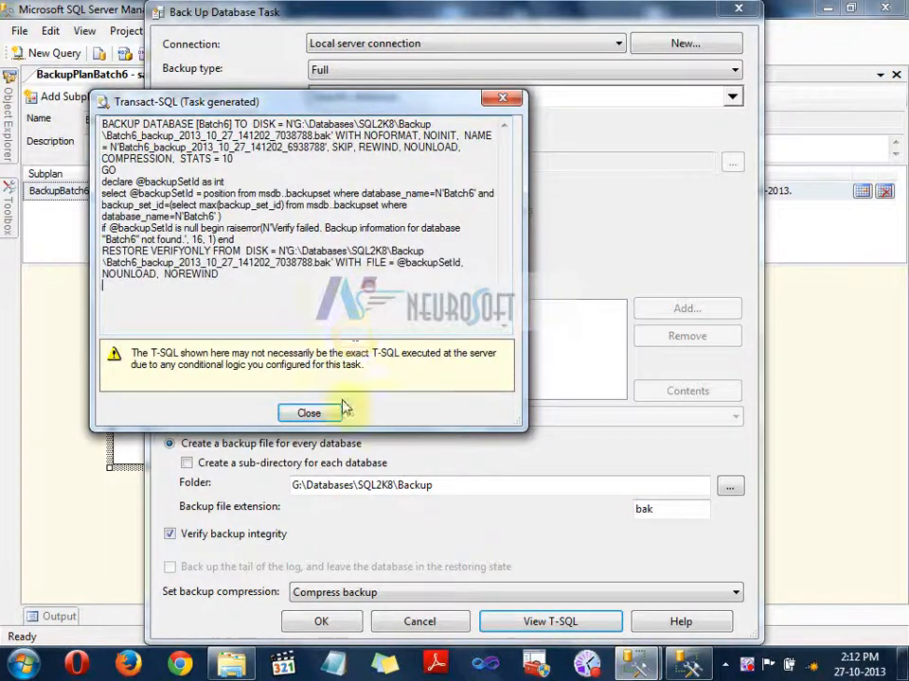
{"action": "left_click", "coordinate": [300, 414]}
View the generated T-SQL with Verify backup integrity turned off, re-enable the option and accept the task settings.
{"action": "left_click", "coordinate": [196, 534]}
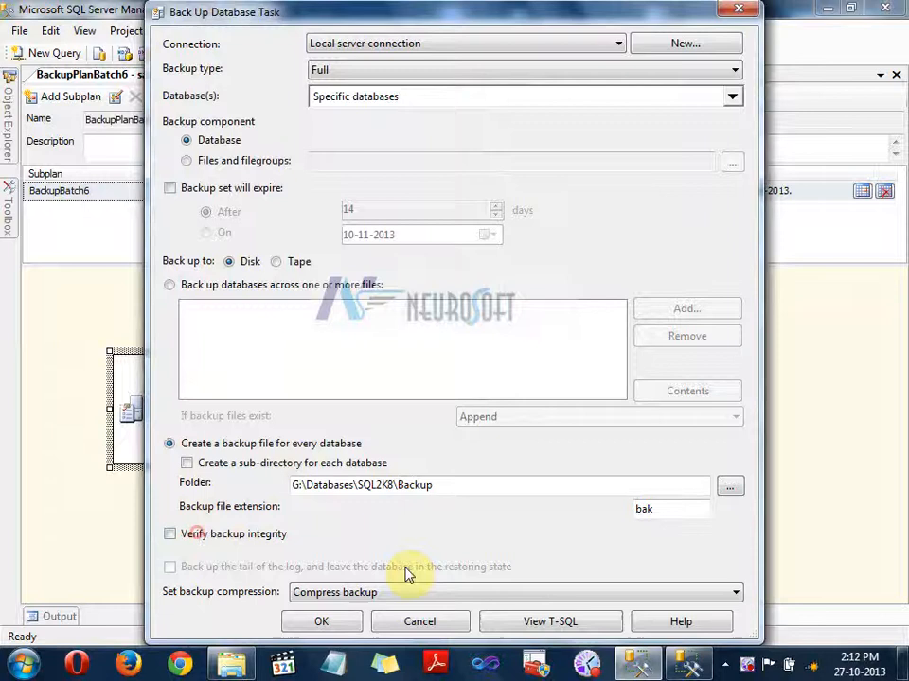
{"action": "left_click", "coordinate": [538, 625]}
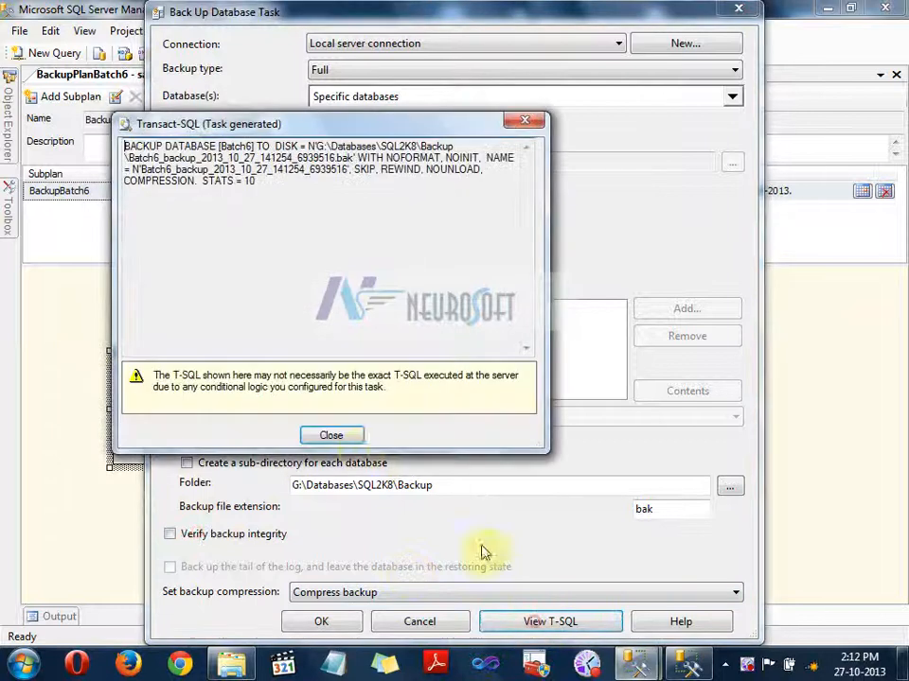
{"action": "left_click", "coordinate": [281, 278]}
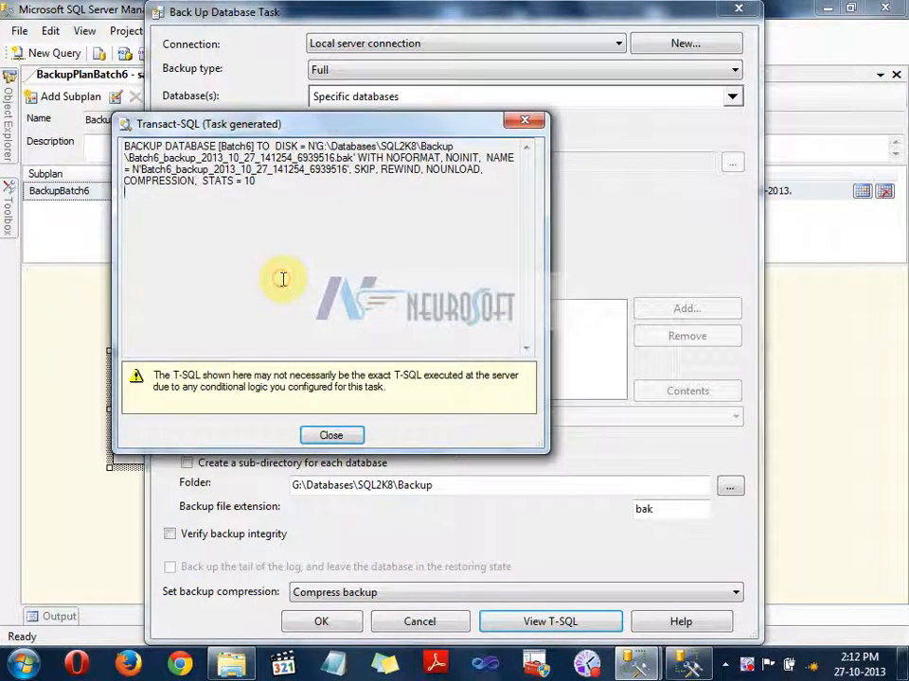
{"action": "left_click", "coordinate": [333, 434]}
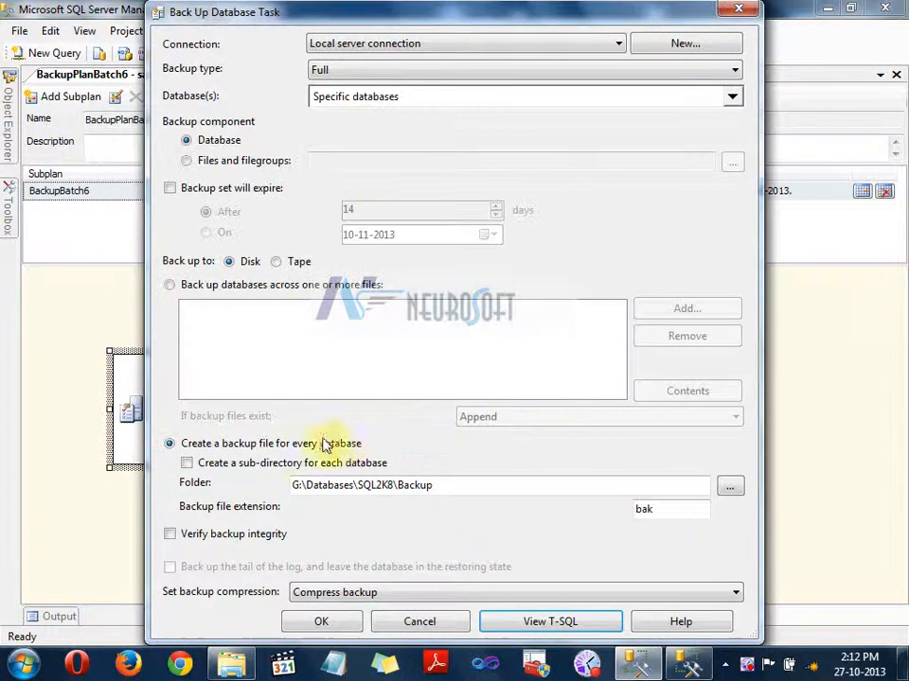
{"action": "left_click", "coordinate": [194, 535]}
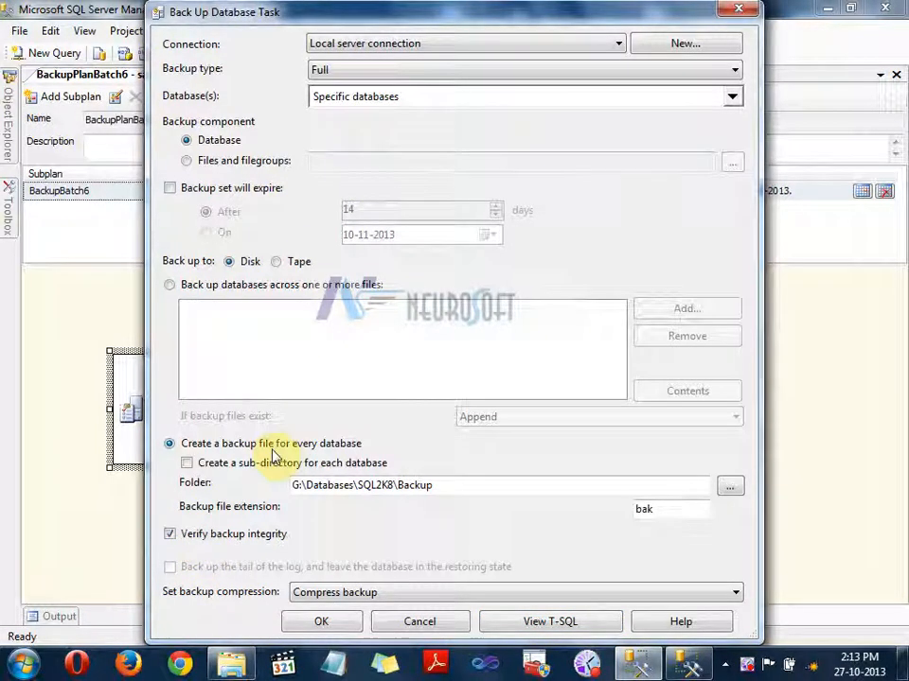
{"action": "left_click", "coordinate": [321, 622]}
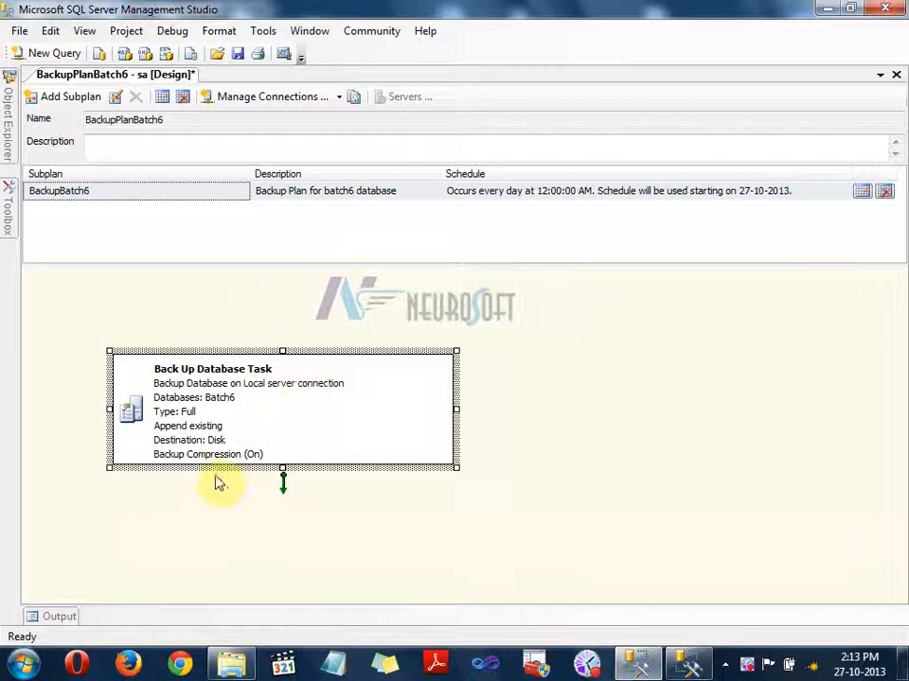
{"action": "left_click", "coordinate": [218, 398]}
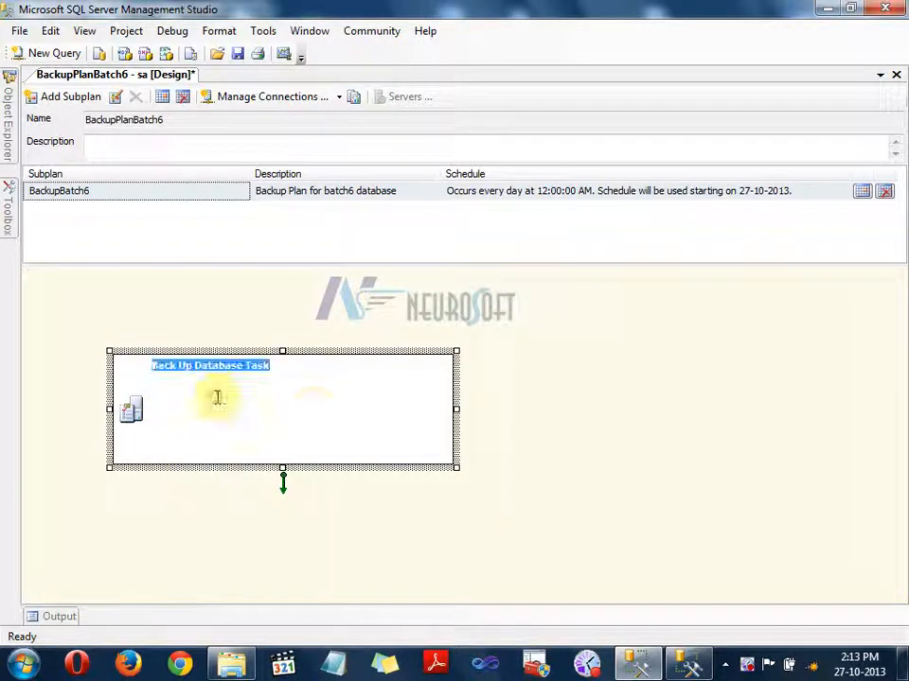
Save the BackupPlanBatch6 maintenance plan and select it under Management, Maintenance Plans in Object Explorer.
{"action": "left_click", "coordinate": [422, 321]}
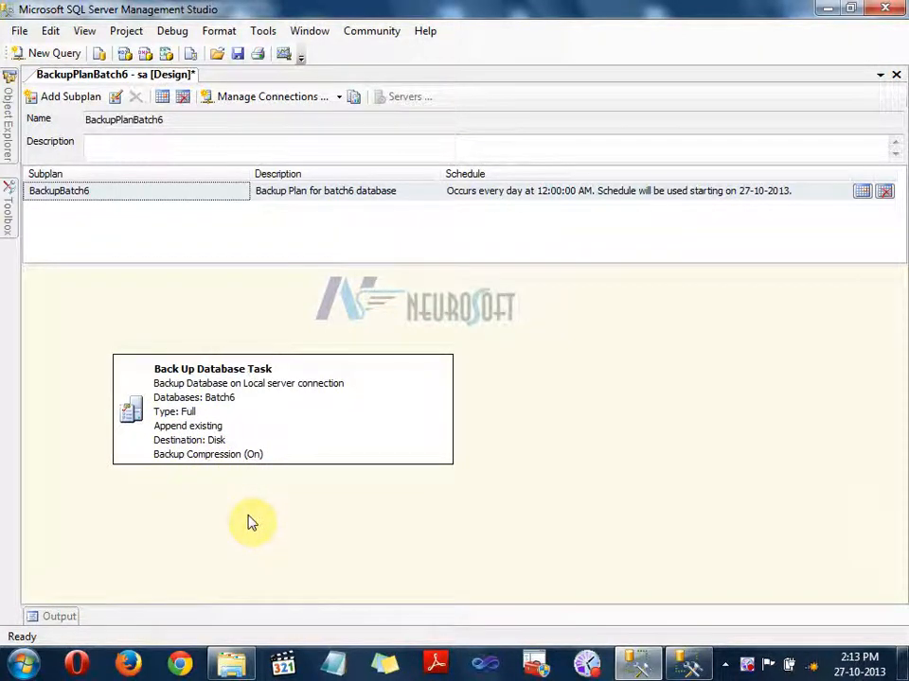
{"action": "left_click", "coordinate": [238, 55]}
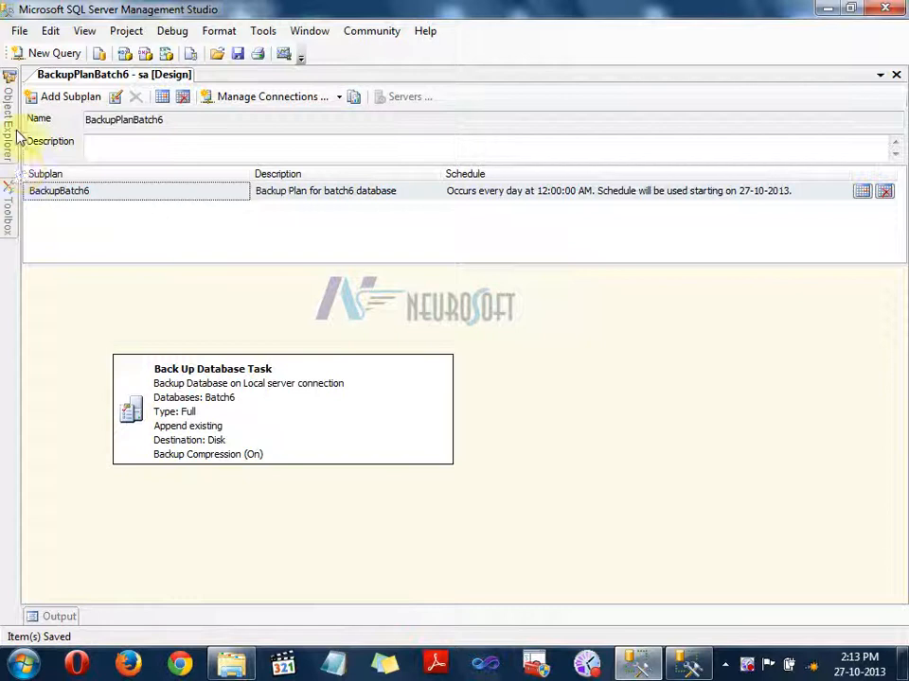
{"action": "mouse_move", "coordinate": [12, 131]}
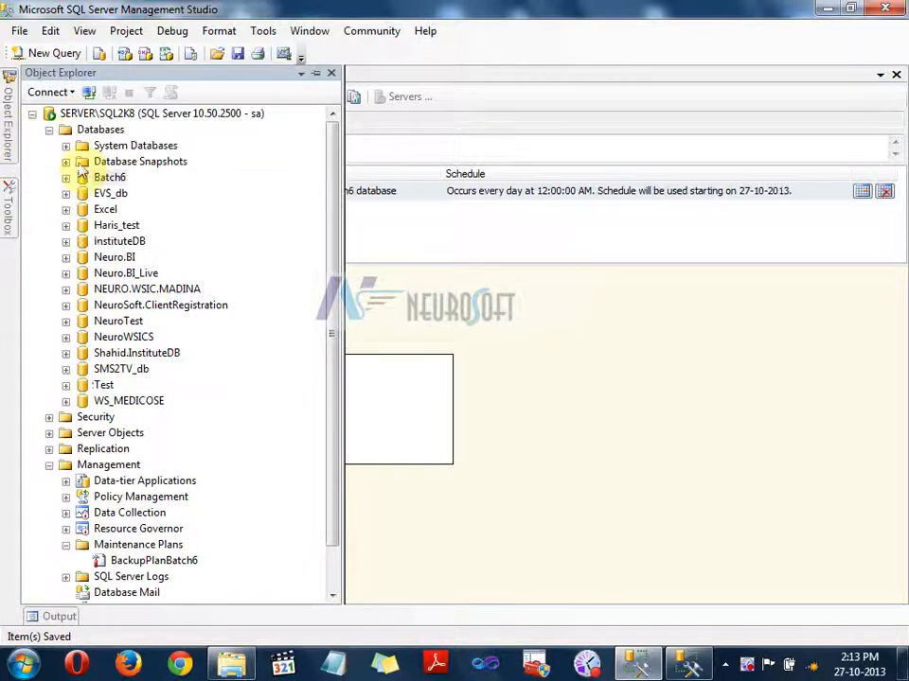
{"action": "left_click", "coordinate": [48, 130]}
{"action": "left_click", "coordinate": [130, 273]}
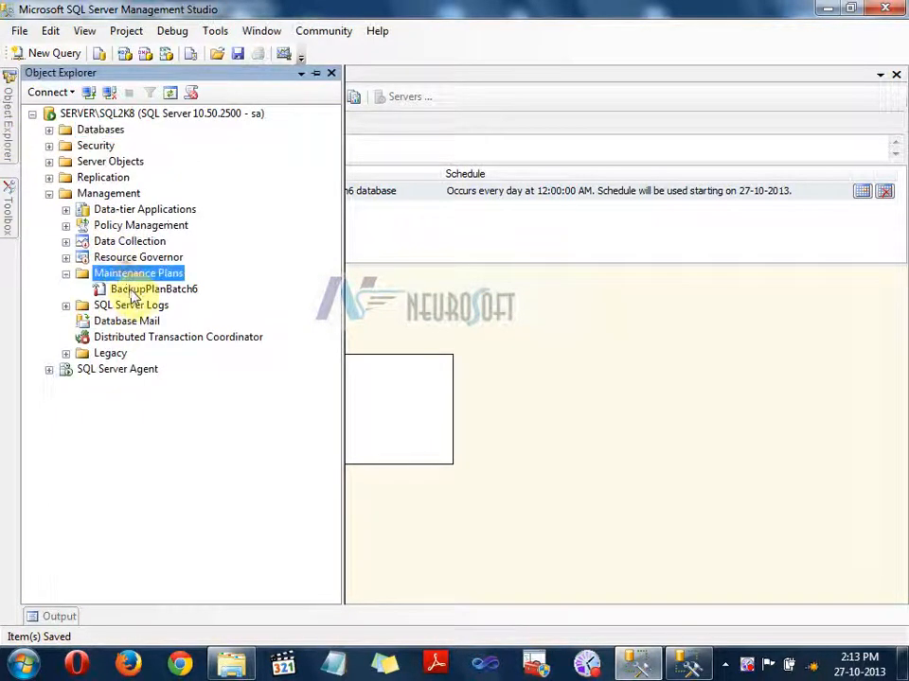
{"action": "left_click", "coordinate": [123, 289]}
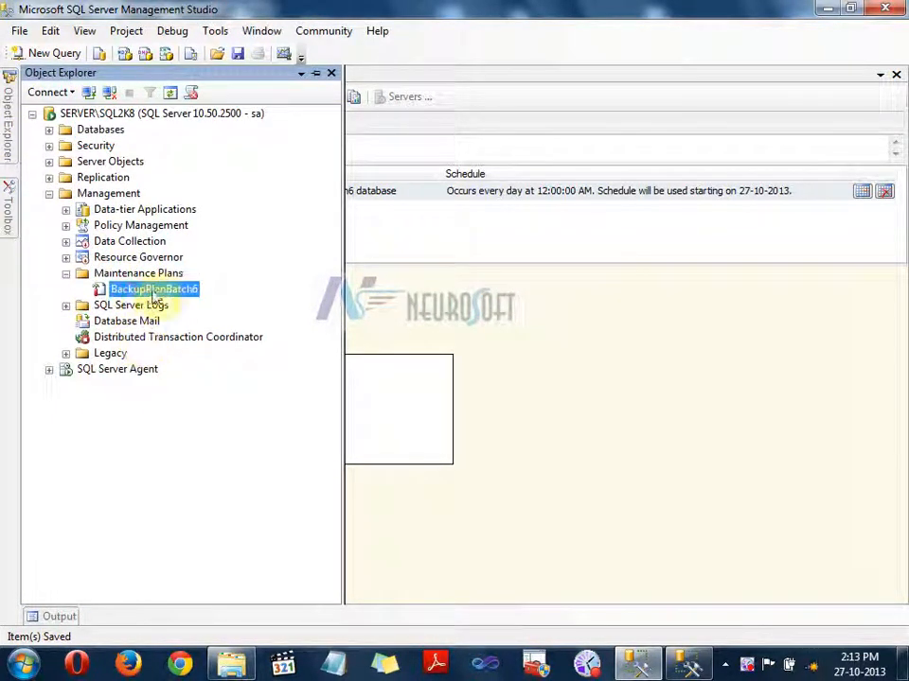
Find the plan's job, BackupPlanBatch6.BackupBatch6, among the SQL Server Agent jobs.
{"action": "left_click", "coordinate": [50, 370]}
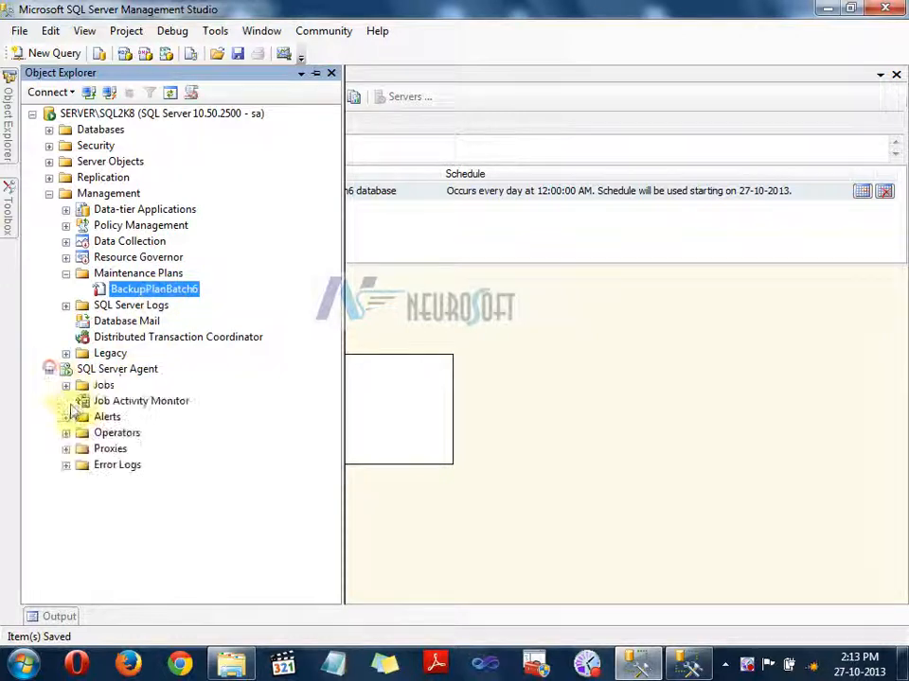
{"action": "left_click", "coordinate": [66, 385]}
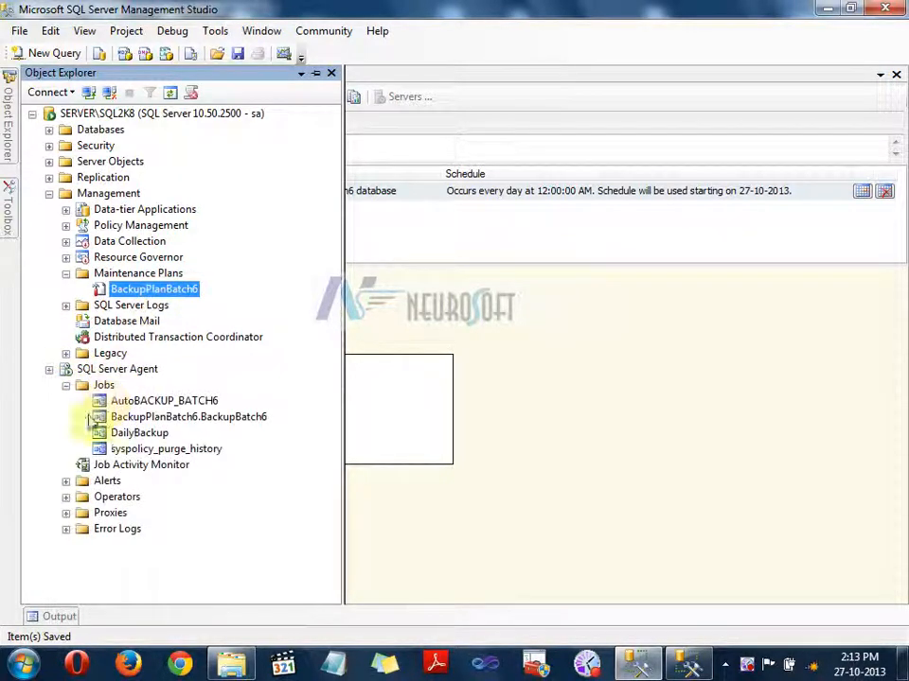
{"action": "left_click", "coordinate": [126, 421]}
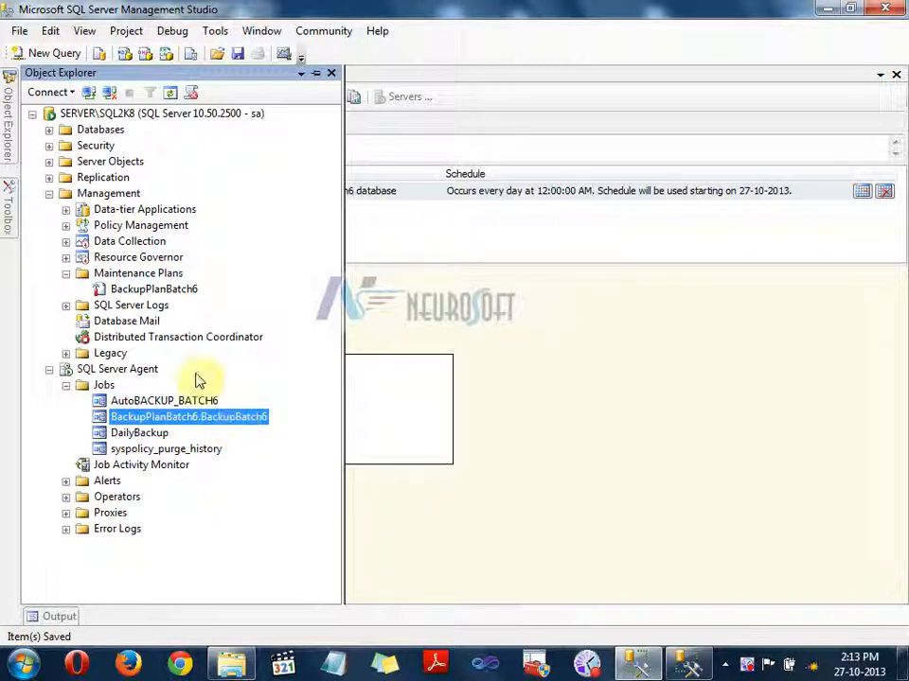
{"action": "left_click", "coordinate": [545, 395]}
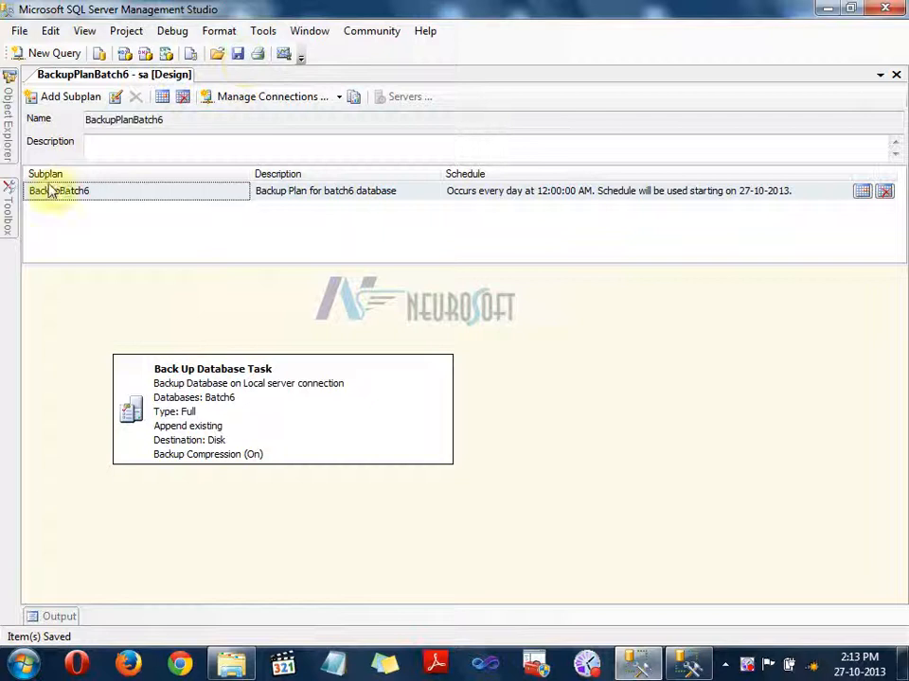
{"action": "mouse_move", "coordinate": [10, 128]}
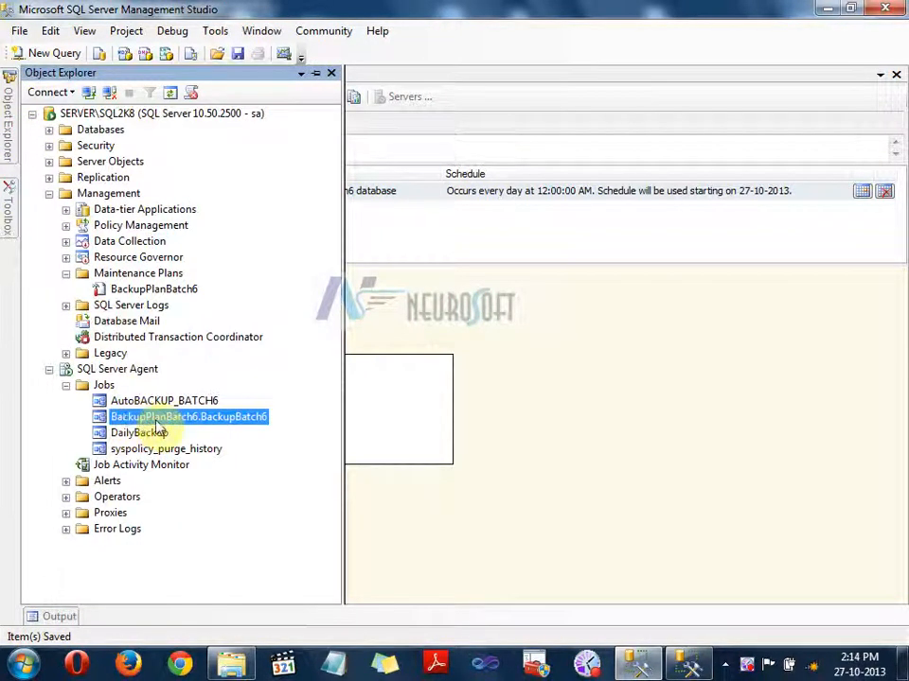
Switch to Windows Explorer, open G:\Databases\SQL2K8\Backup and look through the existing backup files.
{"action": "left_click", "coordinate": [231, 663]}
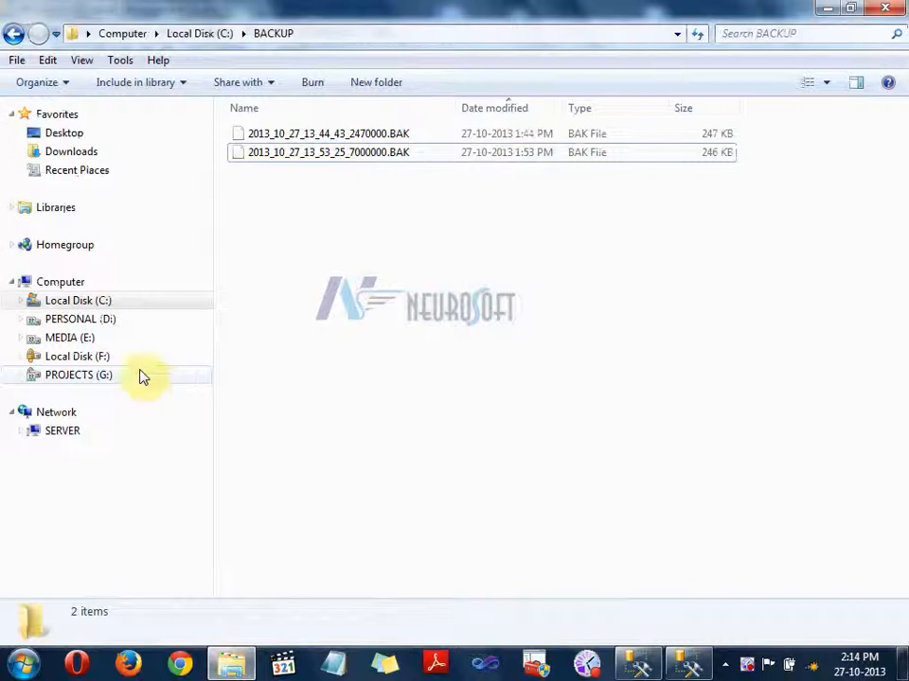
{"action": "left_click", "coordinate": [94, 376]}
{"action": "left_click", "coordinate": [270, 209]}
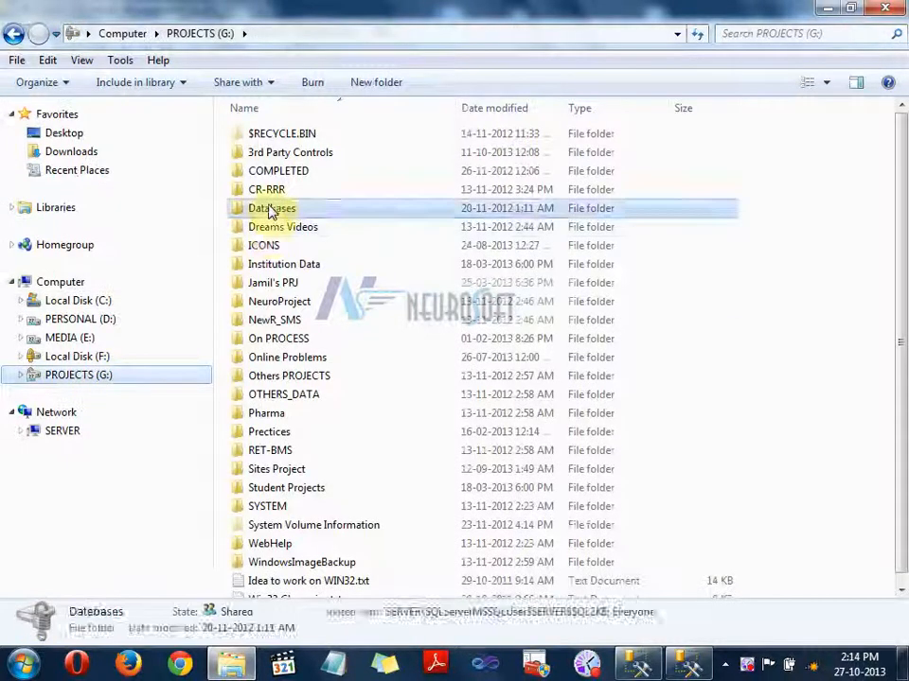
{"action": "double_click", "coordinate": [270, 209]}
{"action": "double_click", "coordinate": [273, 319]}
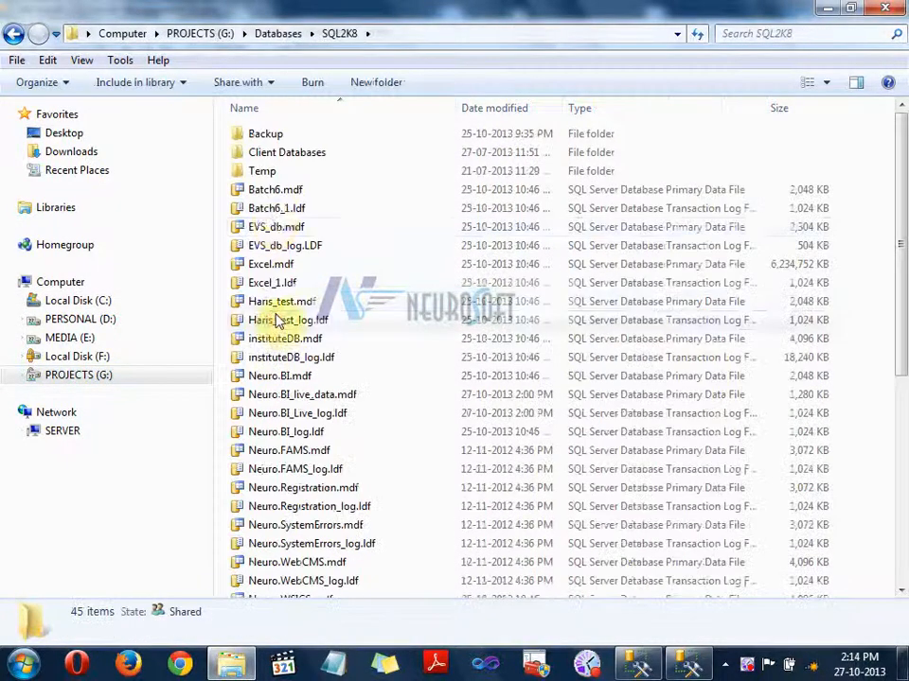
{"action": "double_click", "coordinate": [260, 134]}
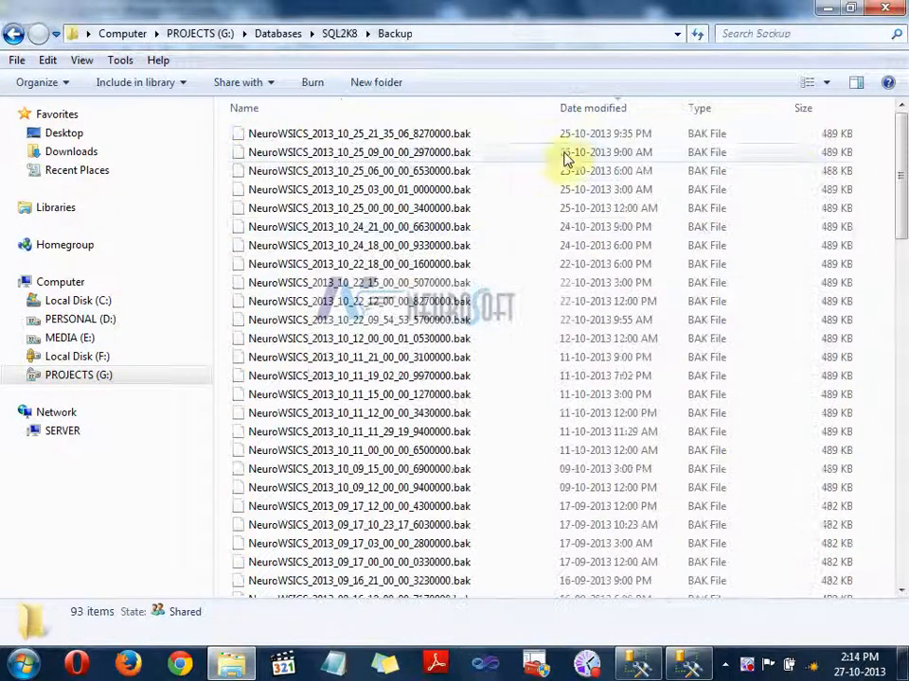
{"action": "left_click_drag", "start_coordinate": [901, 152], "coordinate": [870, 547]}
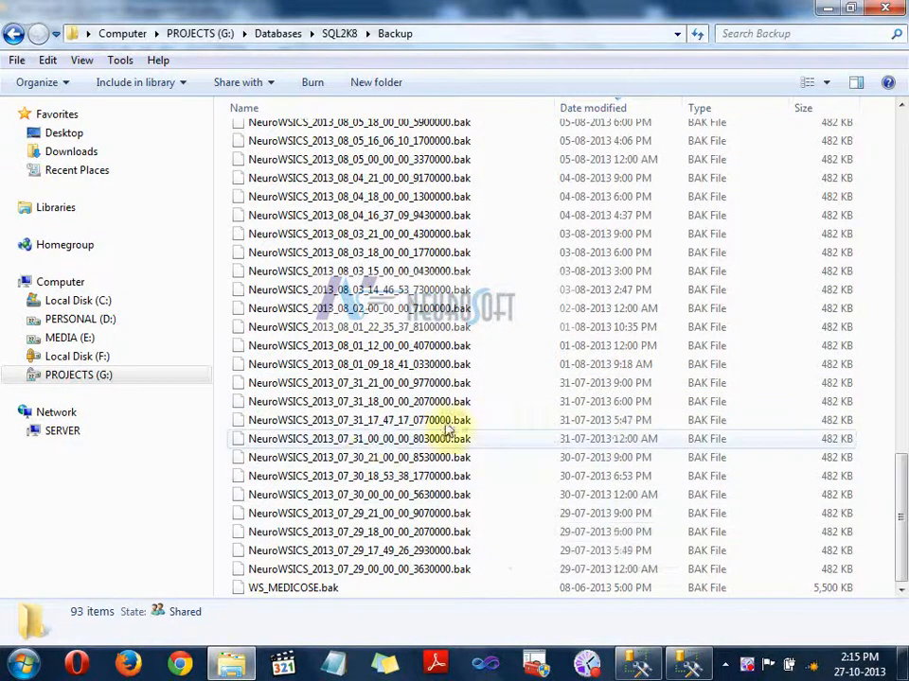
Sort the backup files from oldest to newest by modification date and examine the NeuroWSICS backup times of 29 and 30 July 2013.
{"action": "scroll", "coordinate": [616, 308], "scroll_direction": "up", "scroll_amount": 15}
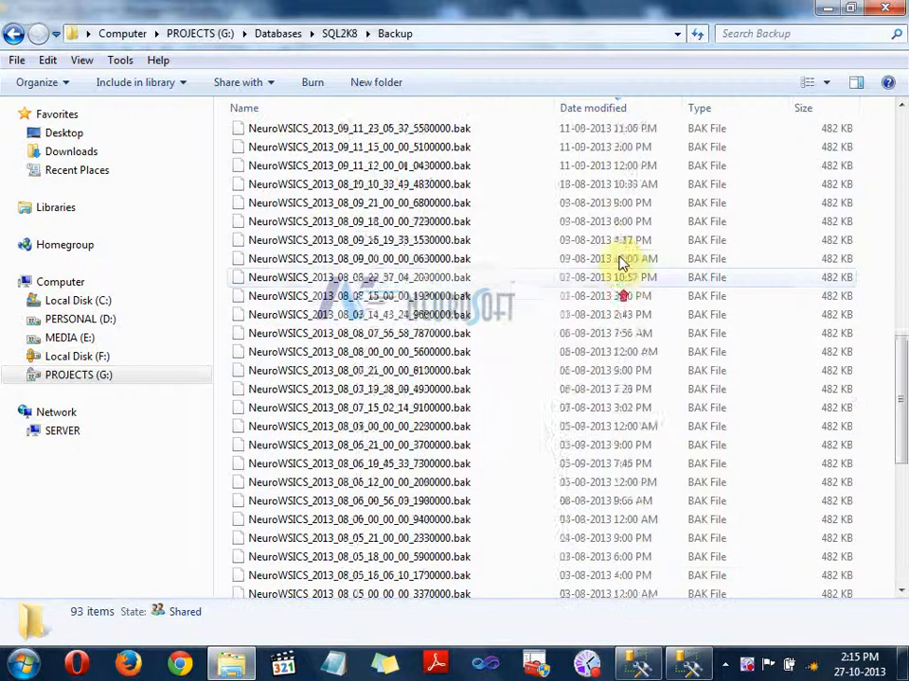
{"action": "scroll", "coordinate": [621, 248], "scroll_direction": "up", "scroll_amount": 5}
{"action": "left_click", "coordinate": [605, 112]}
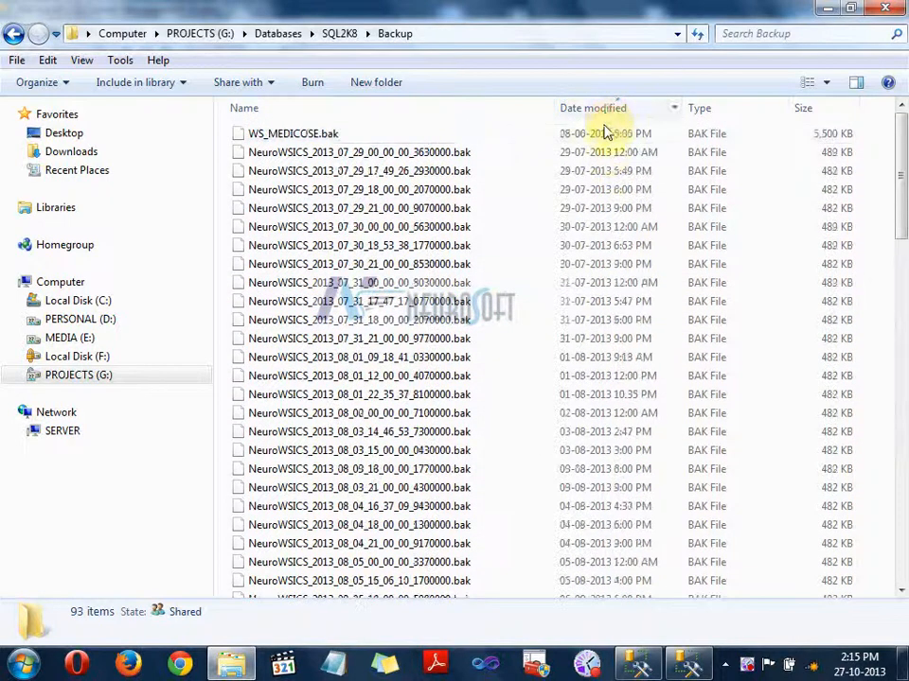
{"action": "left_click", "coordinate": [624, 177]}
{"action": "left_click", "coordinate": [624, 189]}
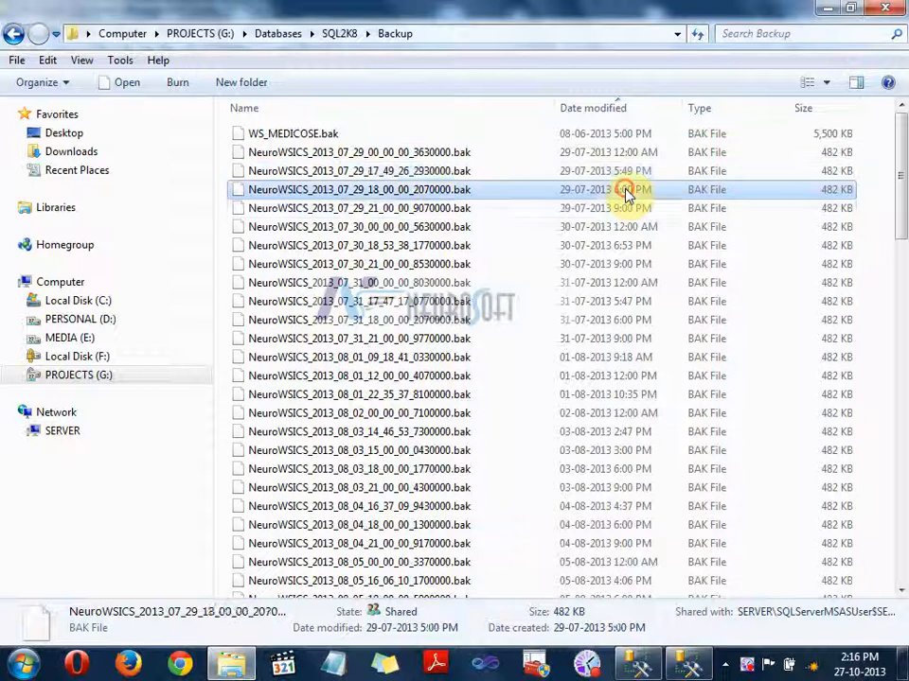
{"action": "left_click", "coordinate": [622, 209]}
{"action": "left_click", "coordinate": [622, 227]}
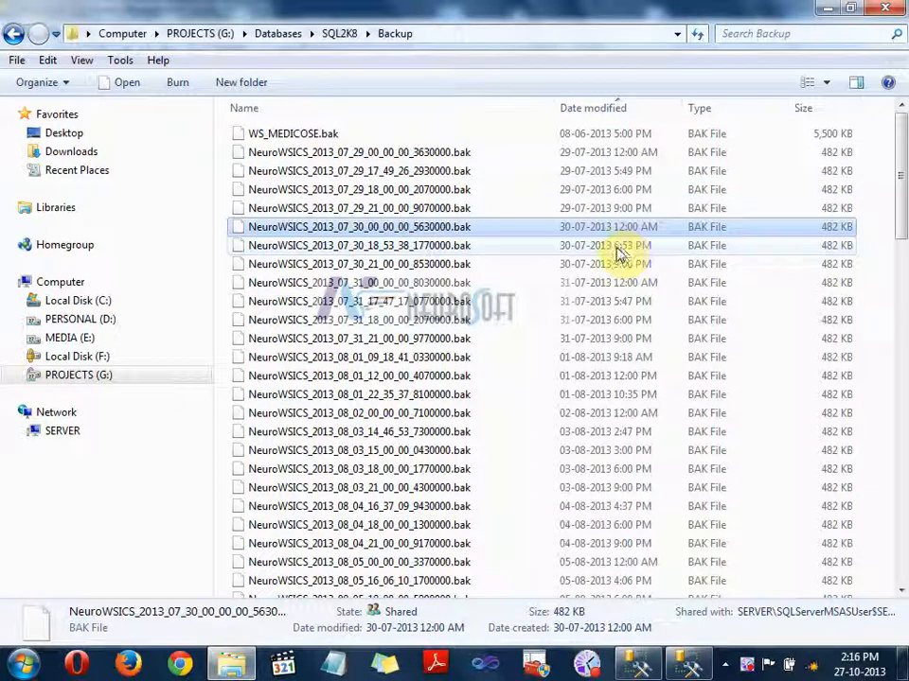
Switch back to SQL Server Management Studio, start the BackupPlanBatch6.BackupBatch6 job and close the progress dialog.
{"action": "left_click", "coordinate": [644, 666]}
{"action": "right_click", "coordinate": [132, 416]}
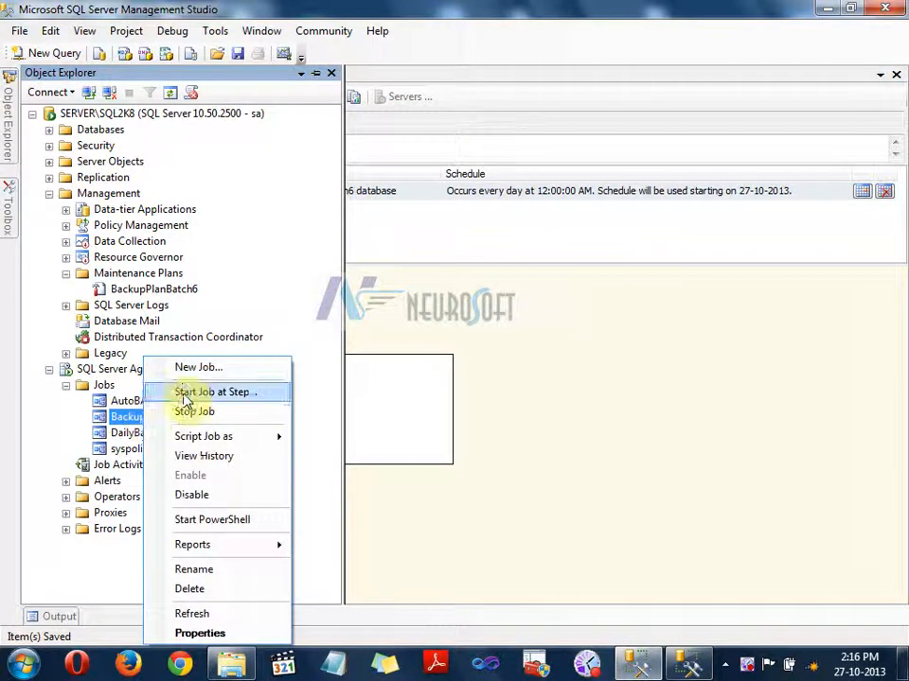
{"action": "left_click", "coordinate": [185, 394]}
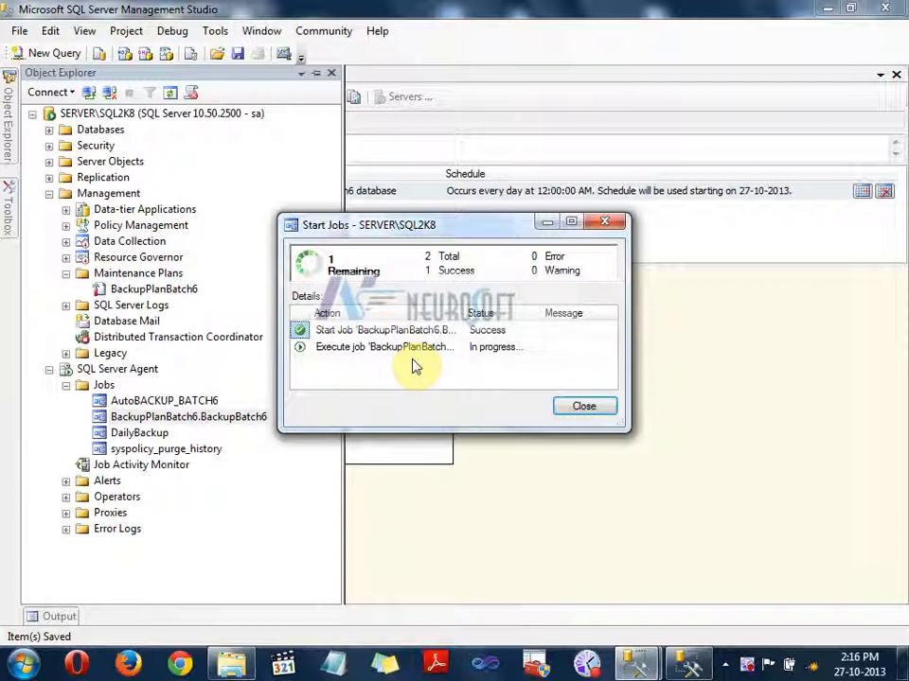
{"action": "left_click", "coordinate": [582, 407]}
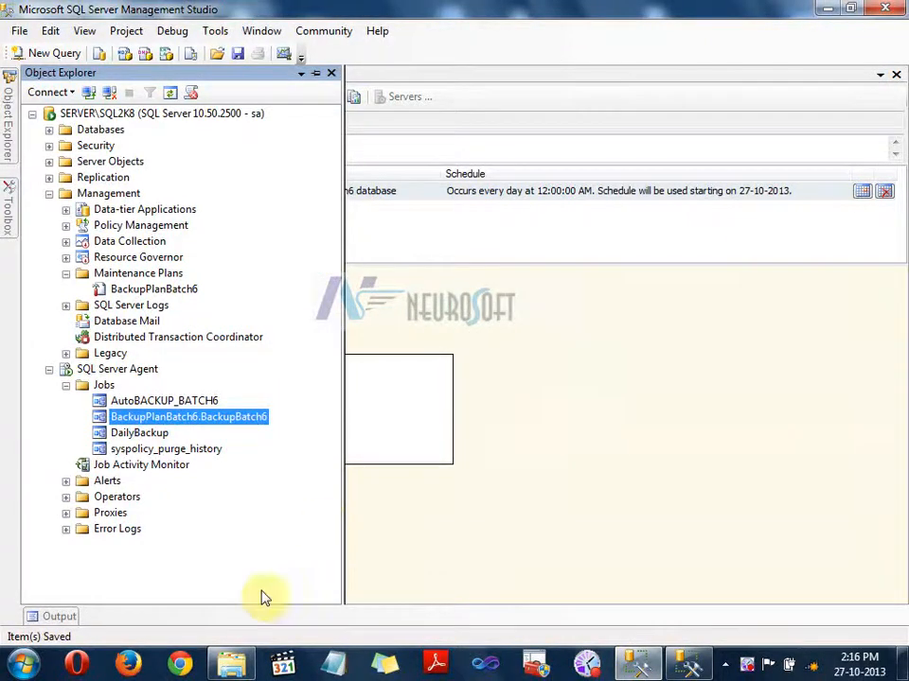
Switch to the Backup folder in Windows Explorer, sort the files newest first and select the new Batch6 backup file.
{"action": "left_click", "coordinate": [233, 666]}
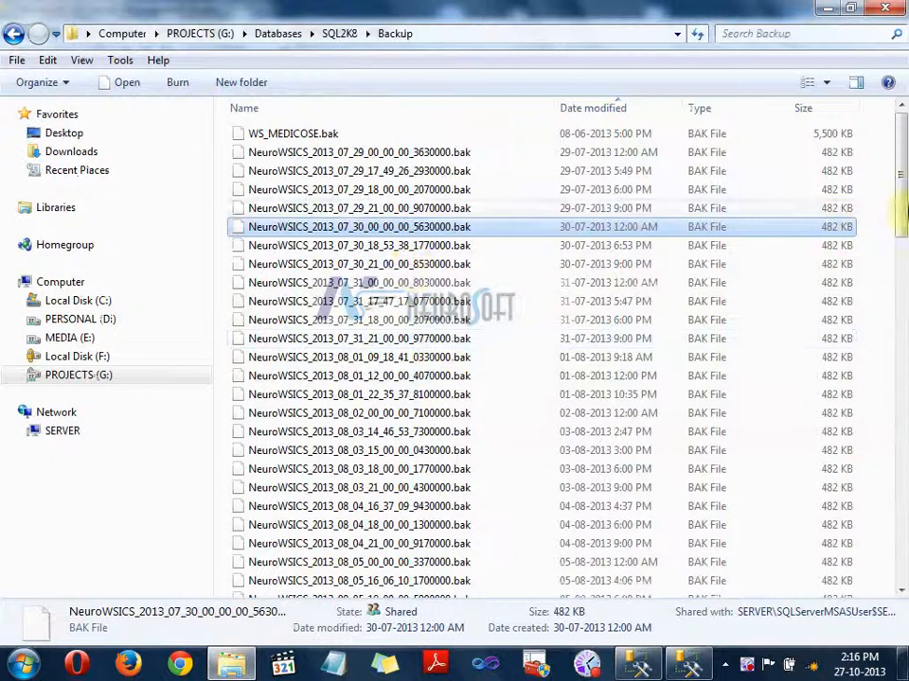
{"action": "left_click", "coordinate": [634, 108]}
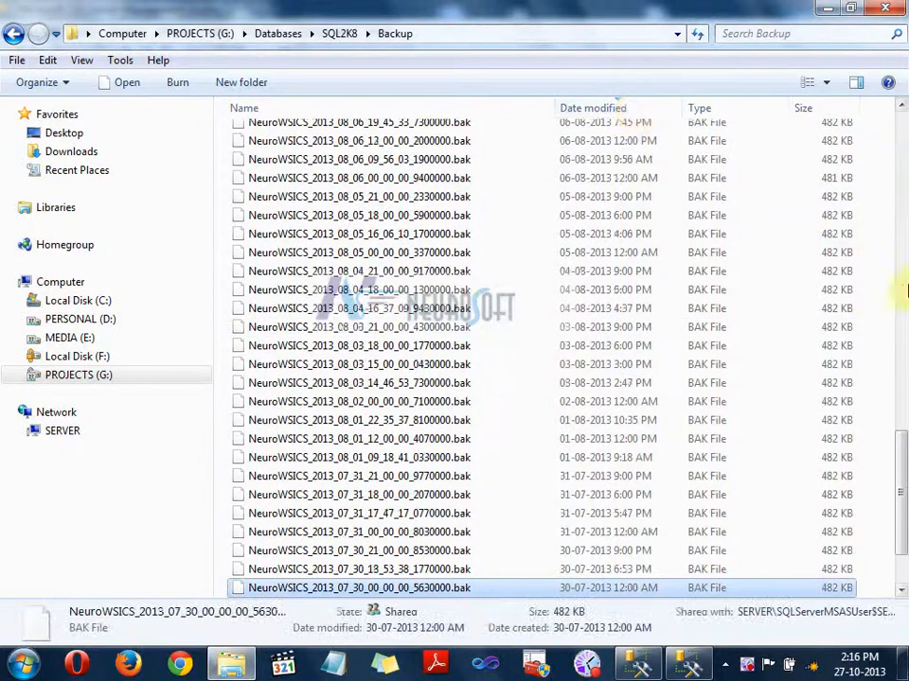
{"action": "left_click_drag", "start_coordinate": [901, 499], "coordinate": [901, 138]}
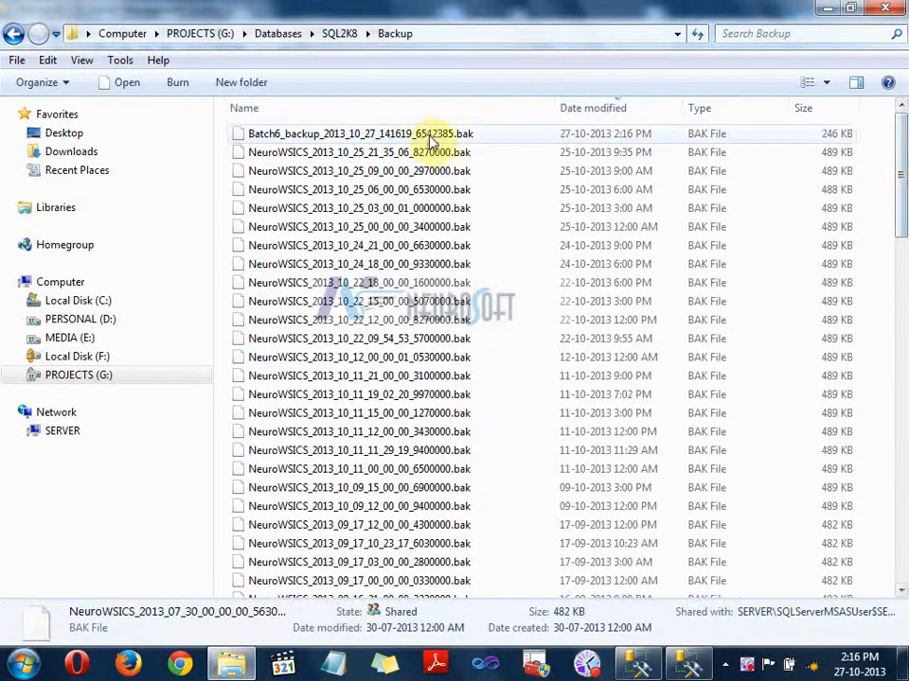
{"action": "left_click", "coordinate": [314, 139]}
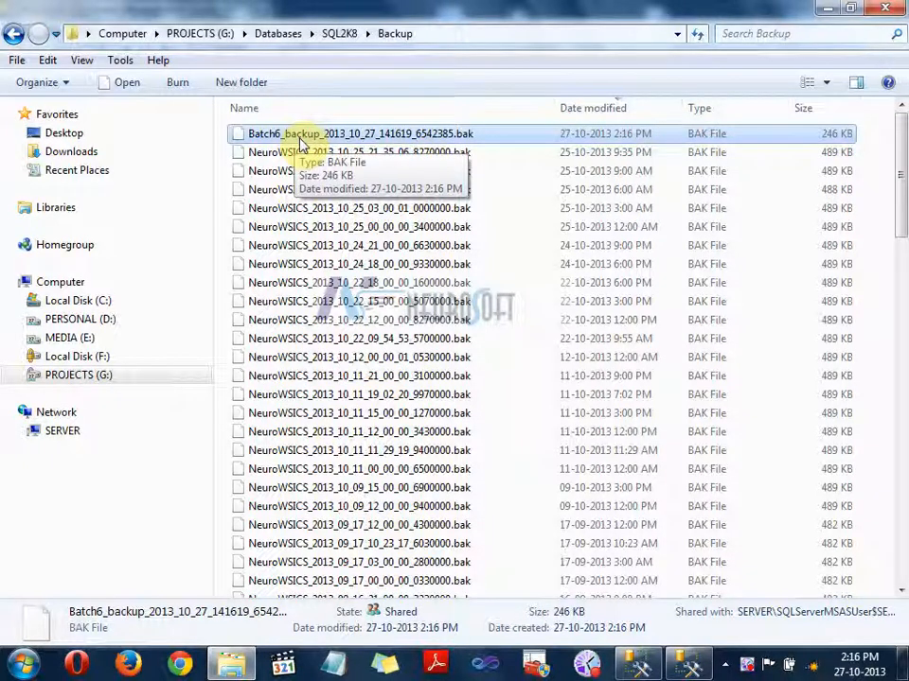
Reopen the Back Up Database Task in SQL Server Management Studio and enable creating a sub-directory for each database.
{"action": "left_click", "coordinate": [641, 666]}
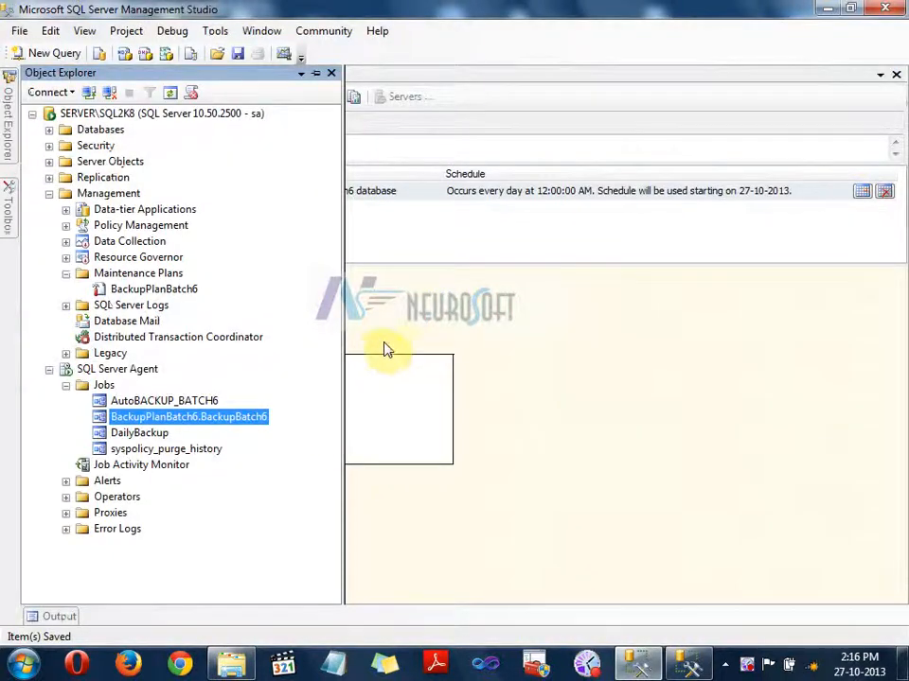
{"action": "right_click", "coordinate": [400, 388]}
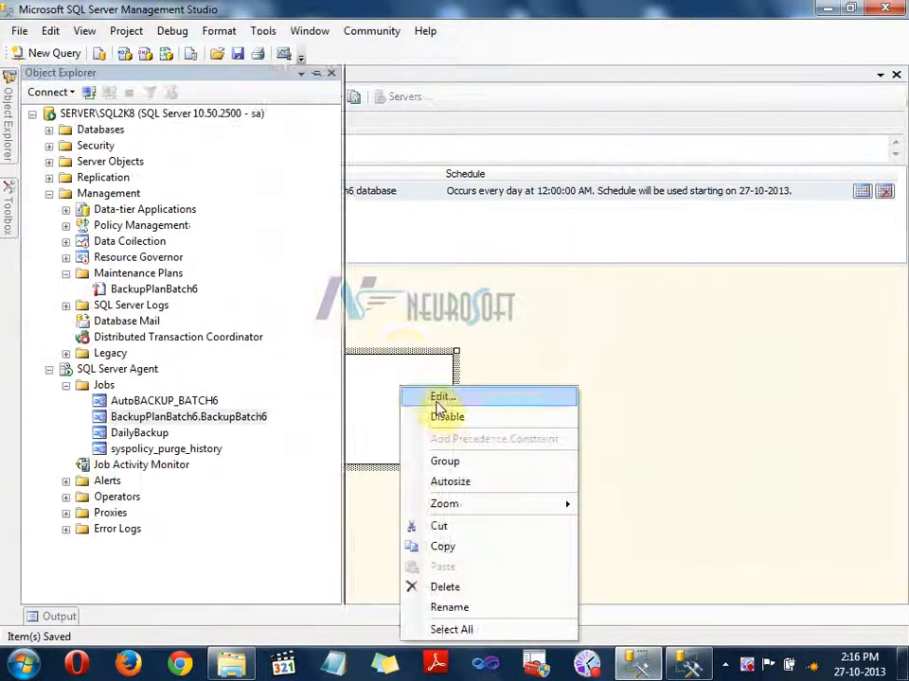
{"action": "left_click", "coordinate": [439, 399]}
{"action": "left_click", "coordinate": [317, 468]}
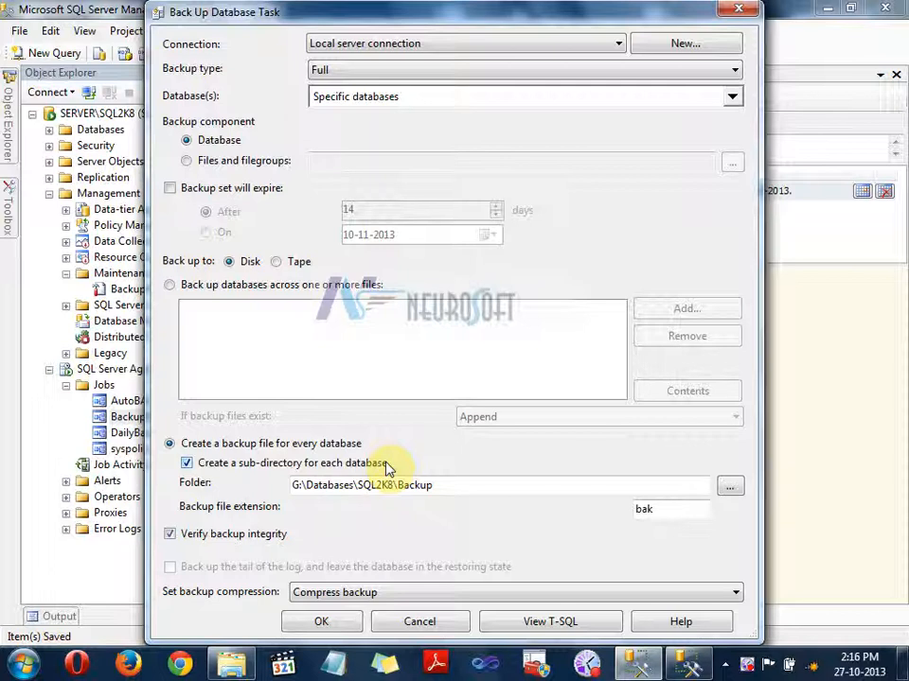
Check that Batch6 is the database selected for backup, accept the task settings and save the maintenance plan.
{"action": "left_click", "coordinate": [370, 99]}
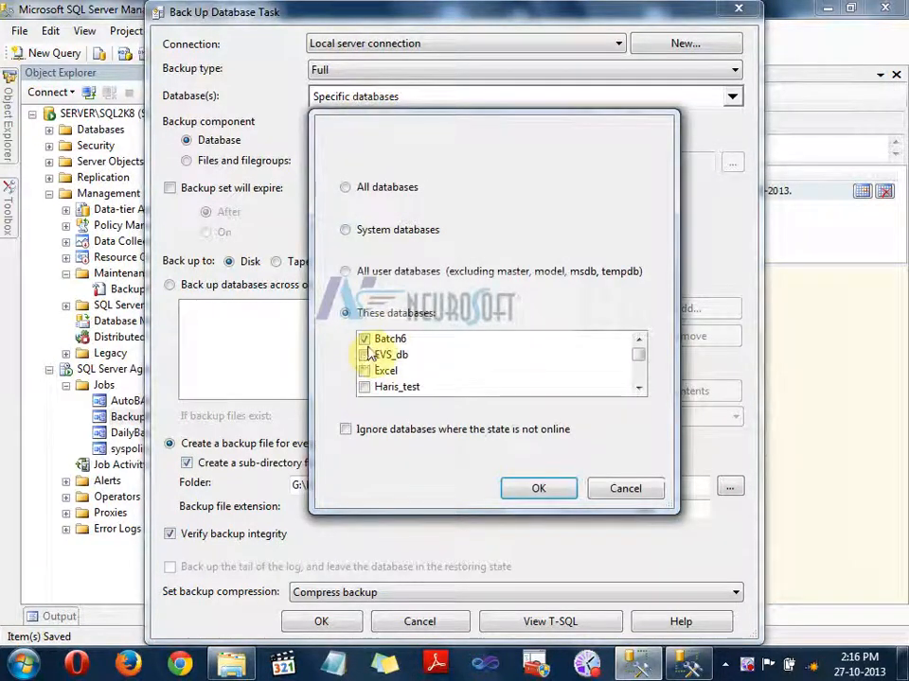
{"action": "left_click", "coordinate": [558, 488]}
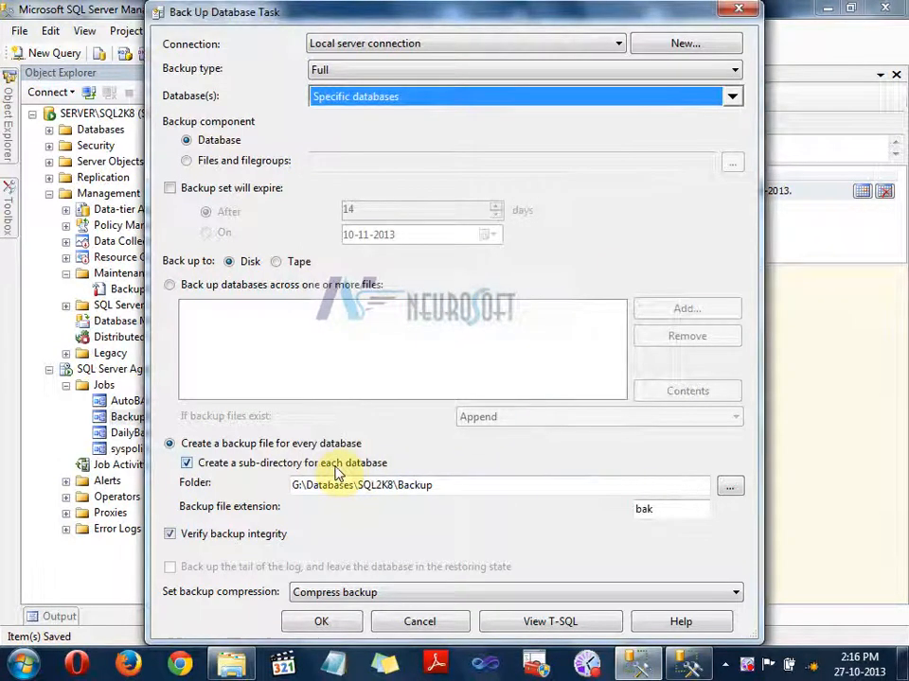
{"action": "left_click", "coordinate": [333, 624]}
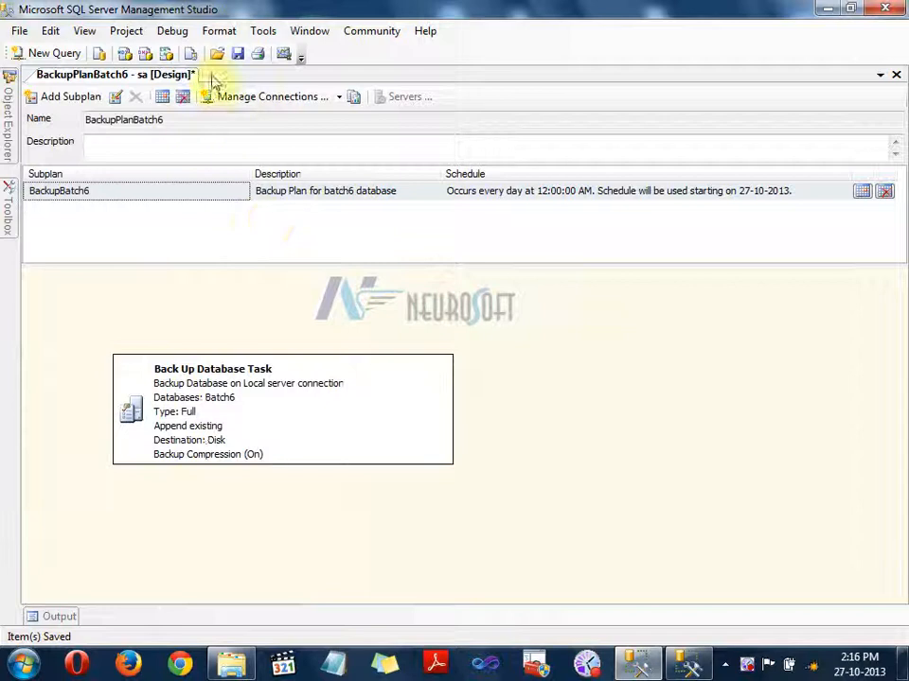
{"action": "left_click", "coordinate": [236, 53]}
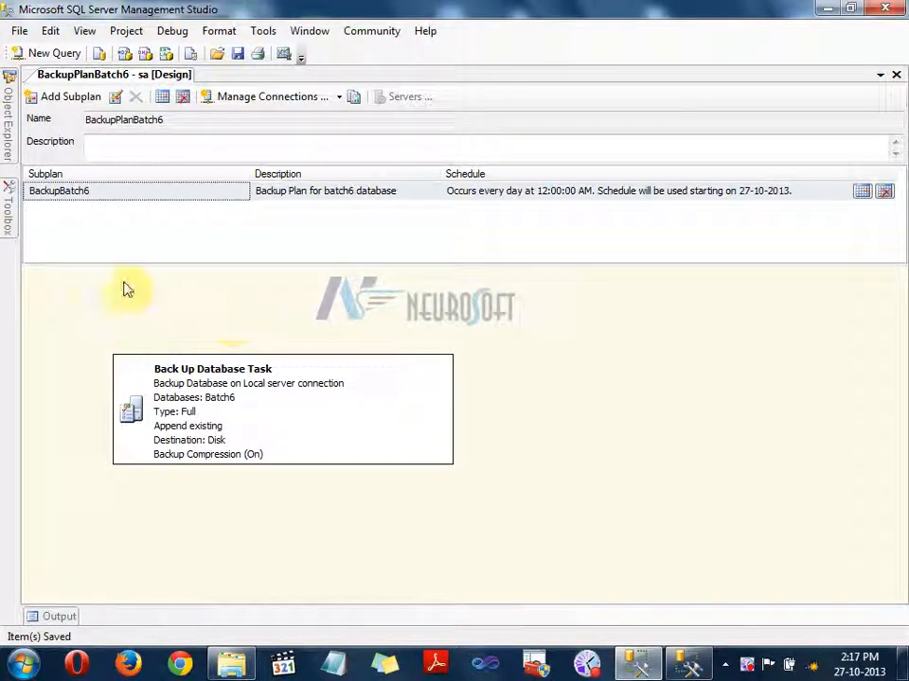
View the commands available for the BackupPlanBatch6 maintenance plan and select its BackupPlanBatch6.BackupBatch6 job in Object Explorer.
{"action": "left_click", "coordinate": [8, 123]}
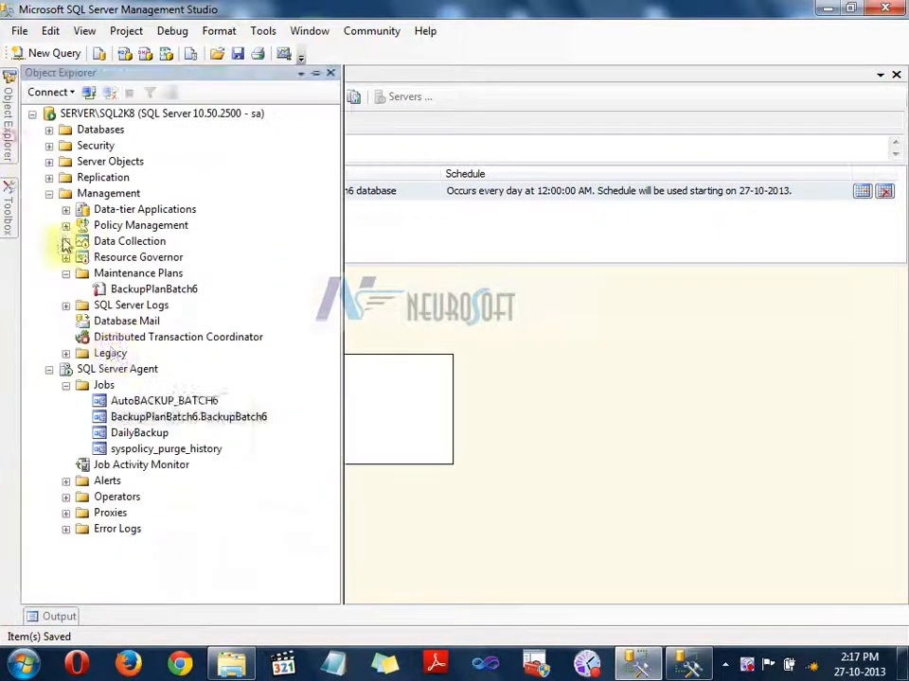
{"action": "right_click", "coordinate": [115, 289]}
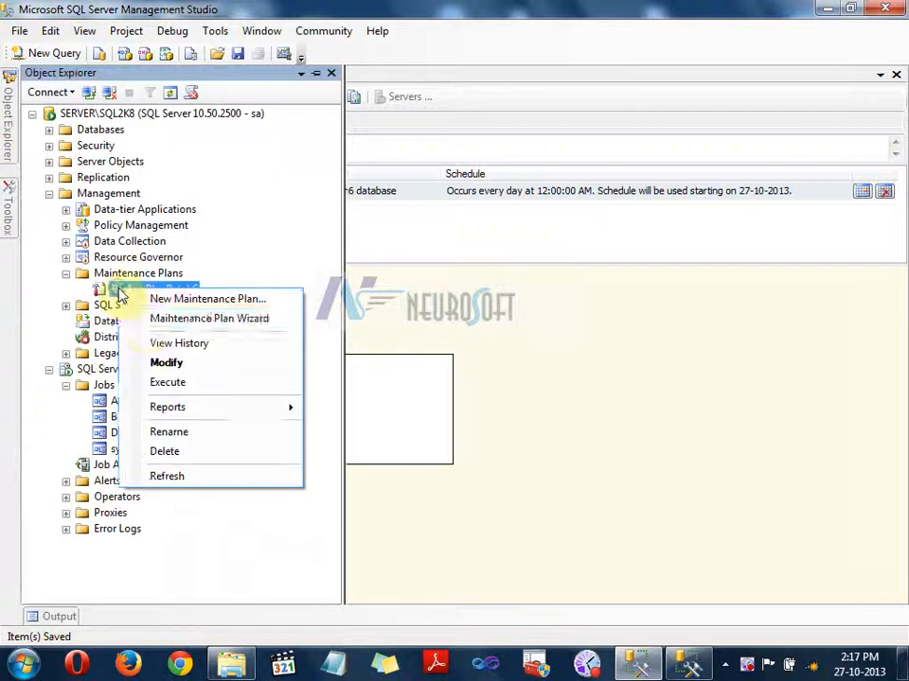
{"action": "left_click", "coordinate": [104, 418]}
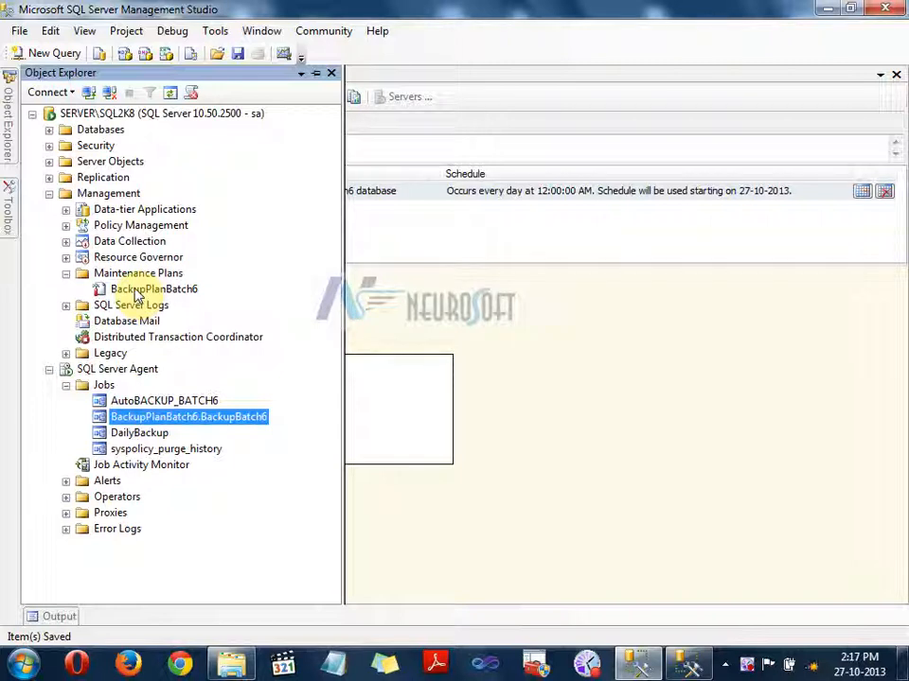
{"action": "left_click", "coordinate": [424, 329]}
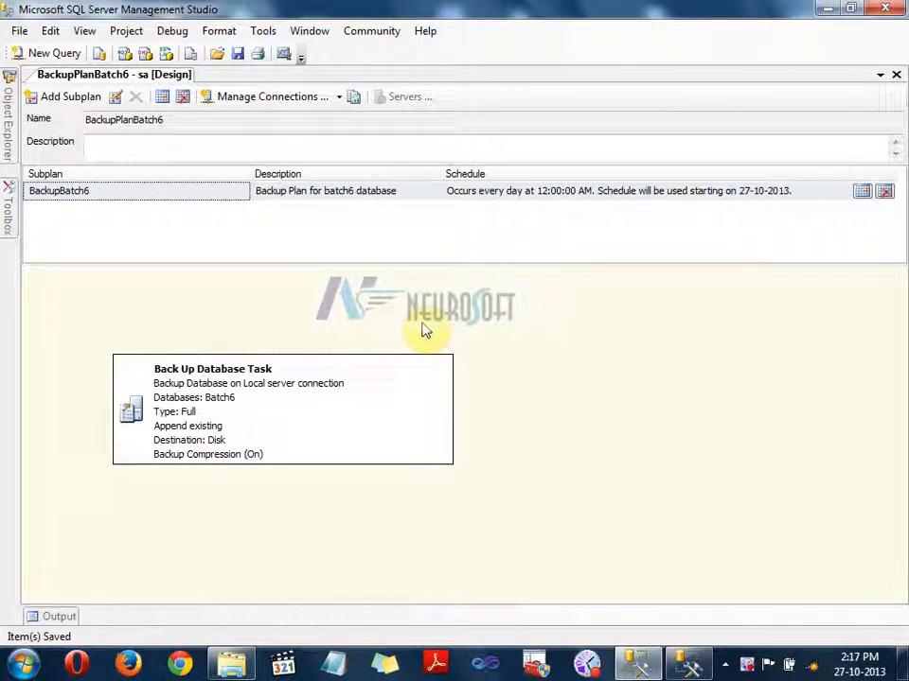
{"action": "mouse_move", "coordinate": [9, 149]}
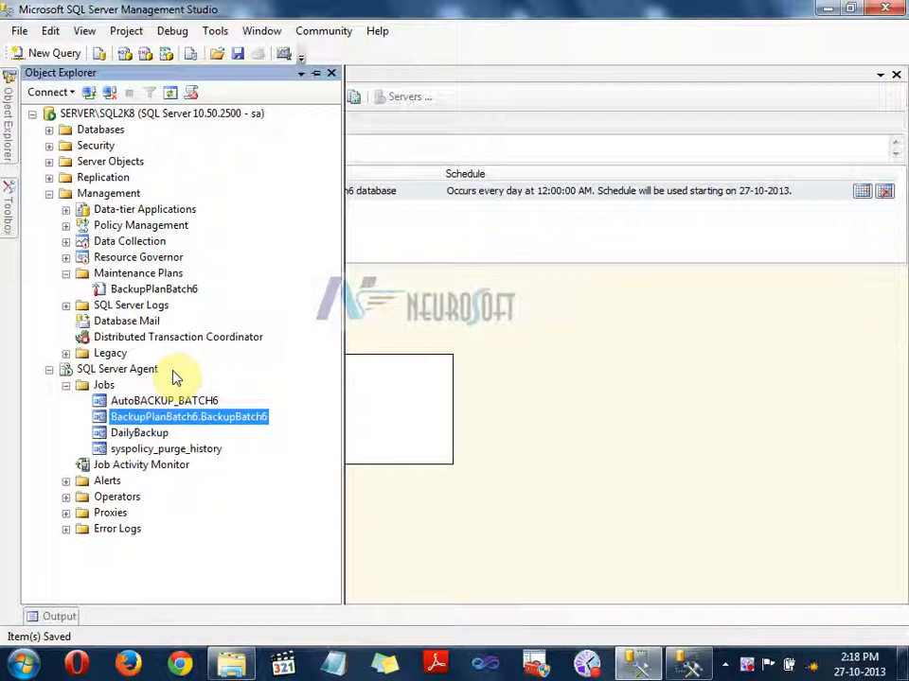
{"action": "left_click", "coordinate": [477, 370]}
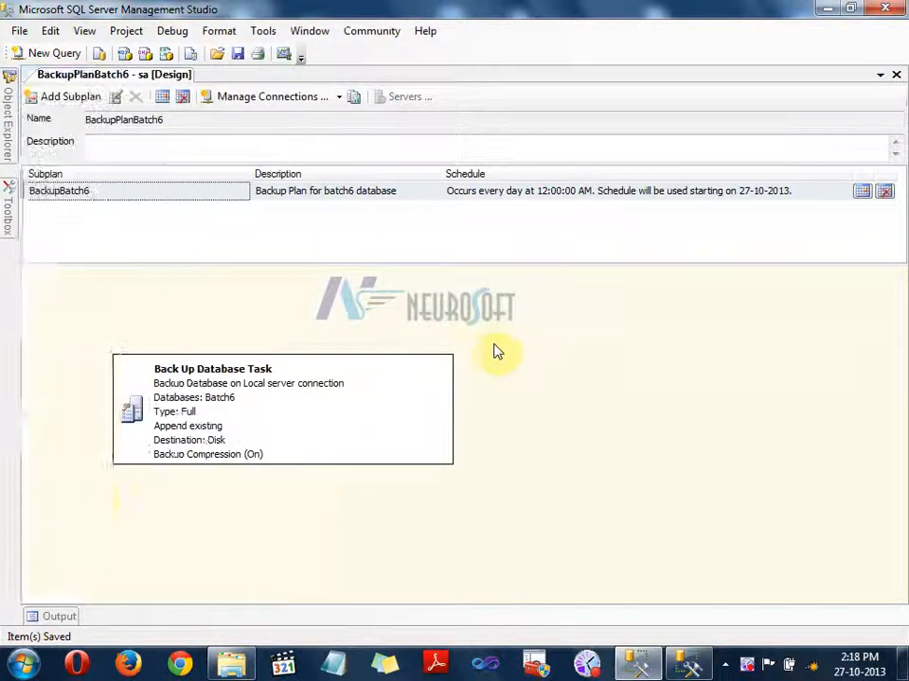
{"action": "left_click_drag", "start_coordinate": [499, 340], "coordinate": [91, 503]}
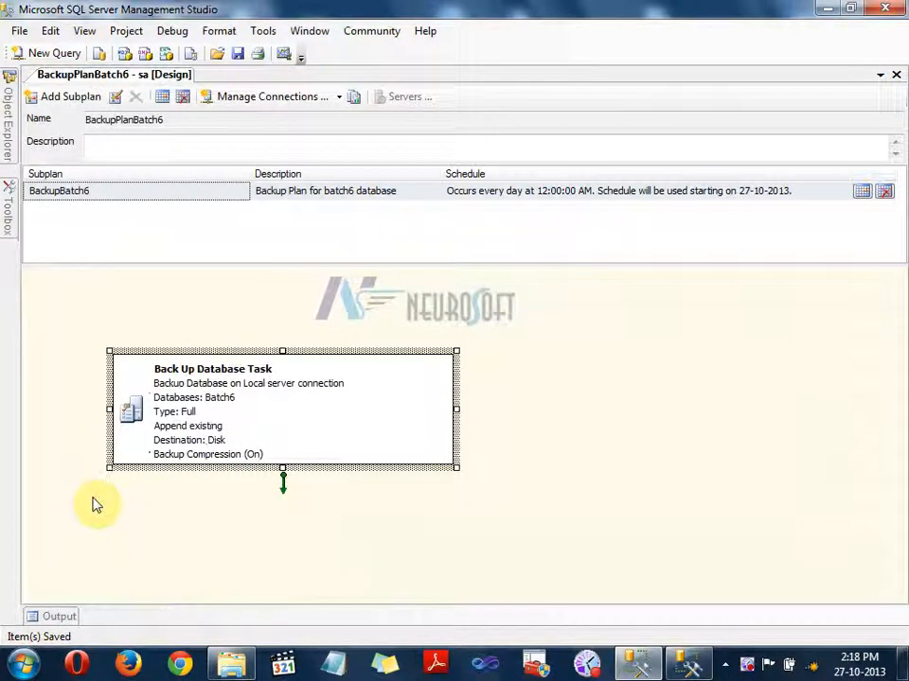